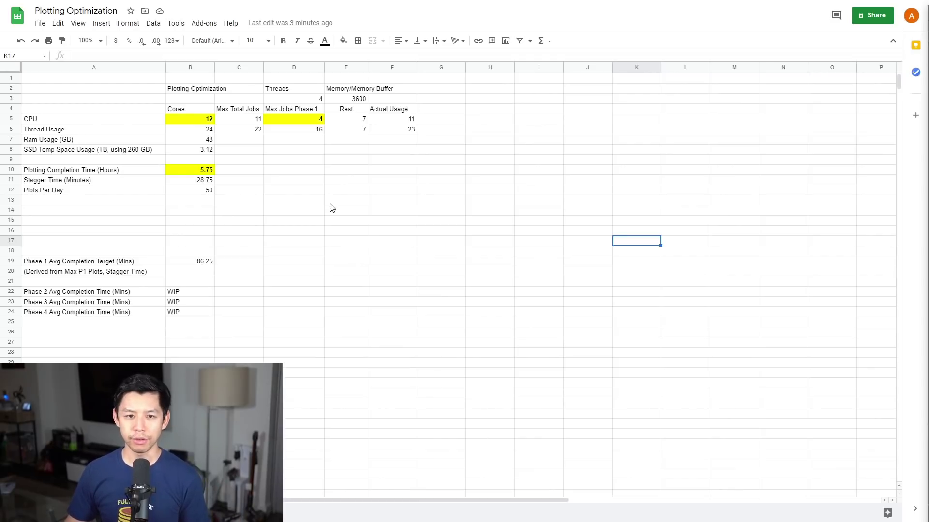
Review completion time 5.75, cores 12, Max Total Jobs 11 and the =B5*2 and =C5*2 thread formulas
{"action": "left_click", "coordinate": [234, 167]}
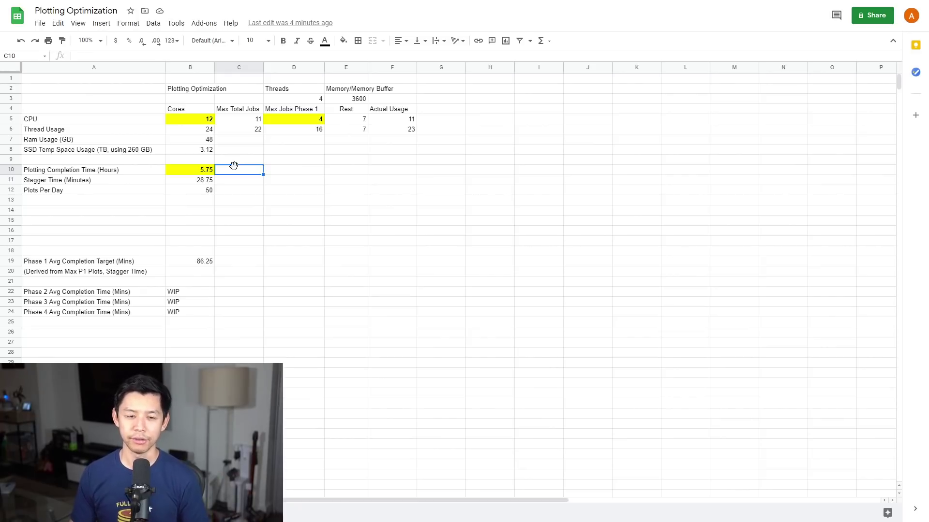
{"action": "key", "text": "Left"}
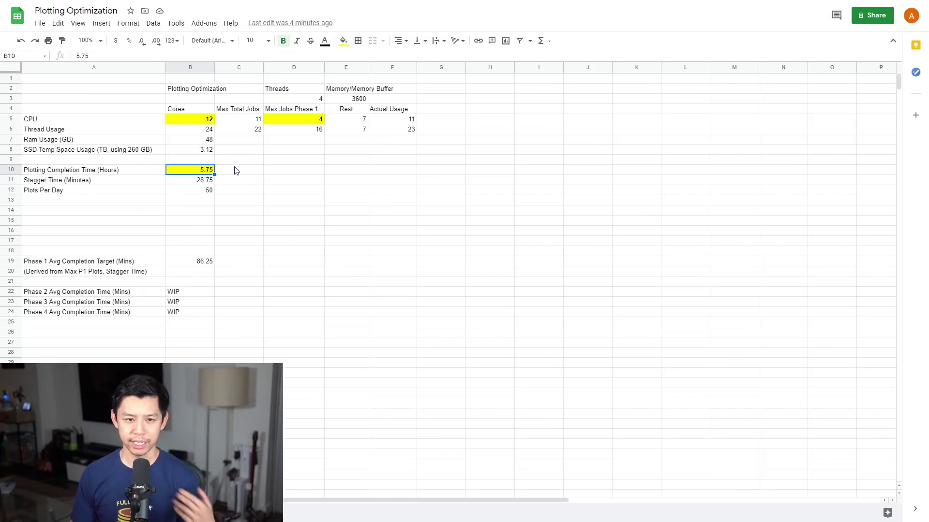
{"action": "key", "text": "Up"}
{"action": "key", "text": "Up"}
{"action": "key", "text": "Up"}
{"action": "key", "text": "Up"}
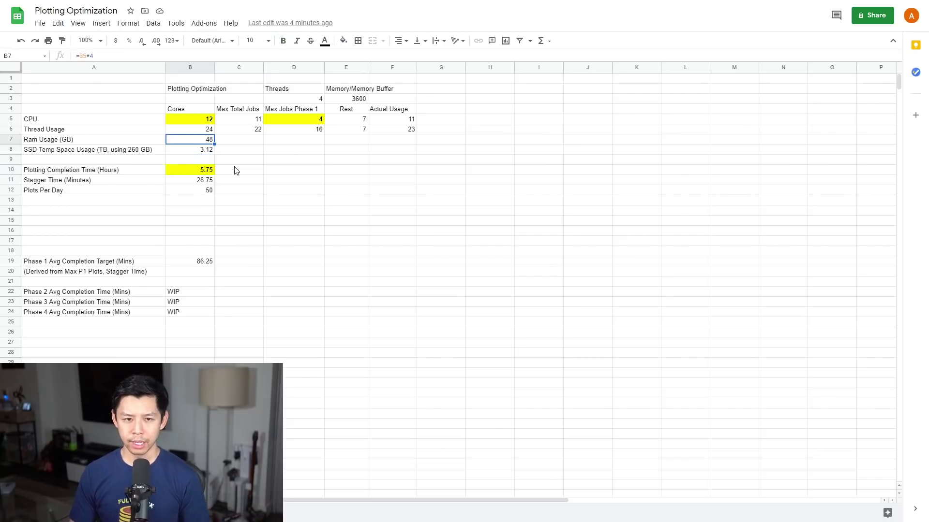
{"action": "key", "text": "Up"}
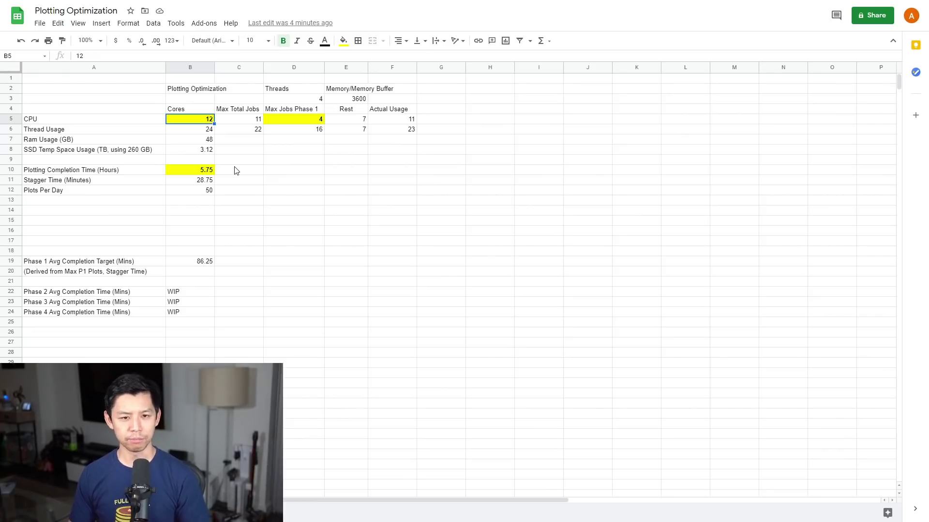
{"action": "key", "text": "Right"}
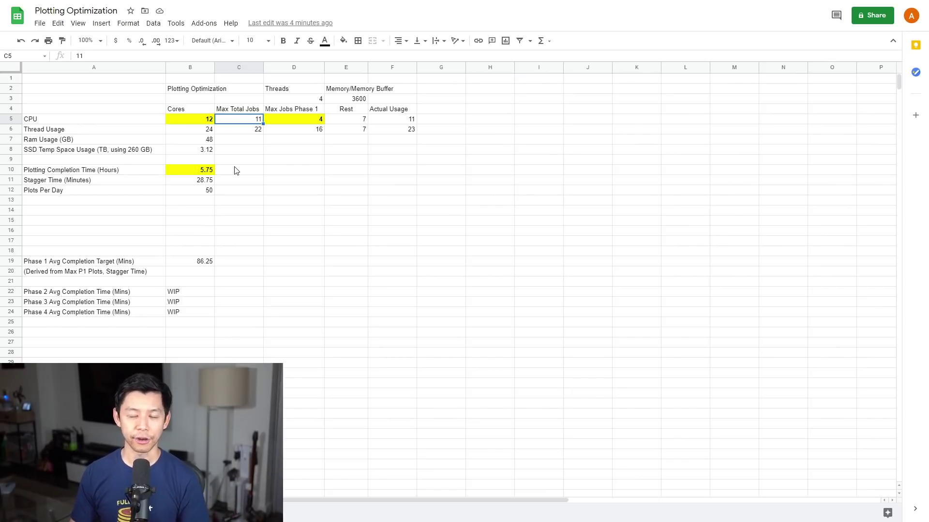
{"action": "key", "text": "Left"}
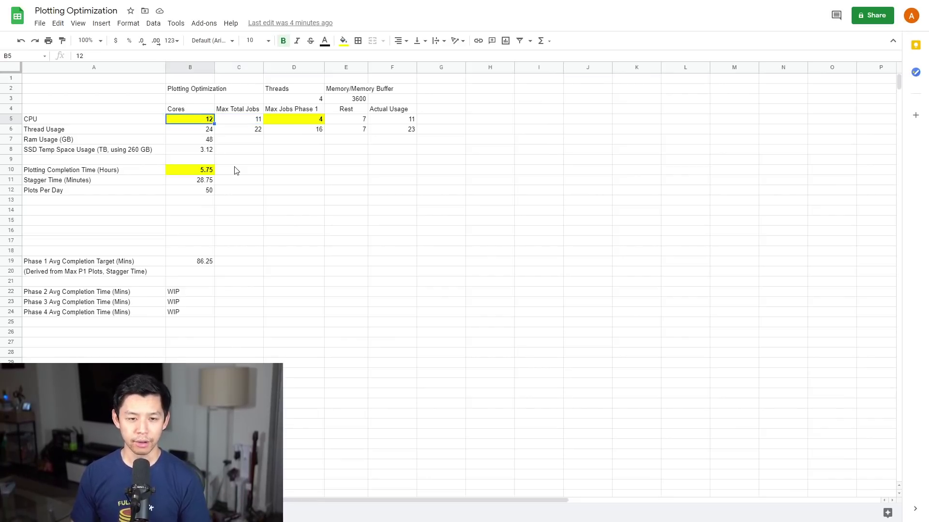
{"action": "key", "text": "Right"}
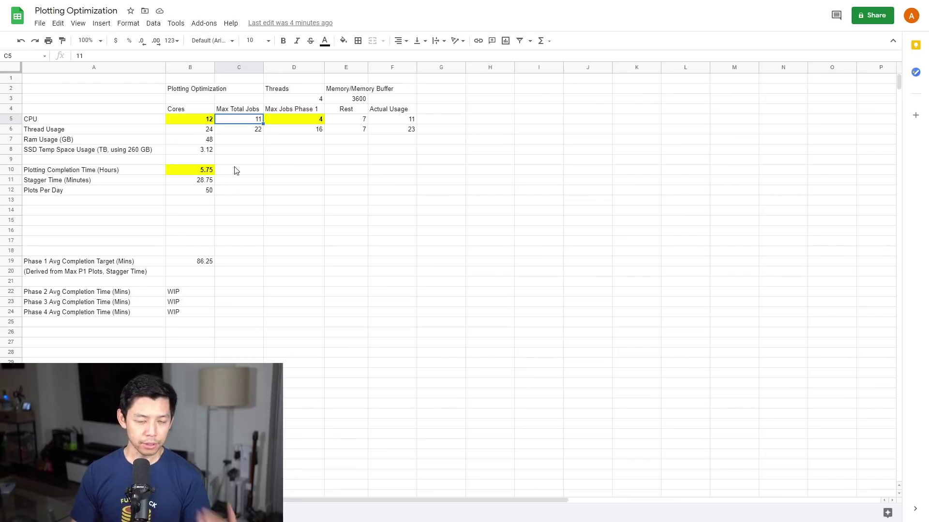
{"action": "key", "text": "Down"}
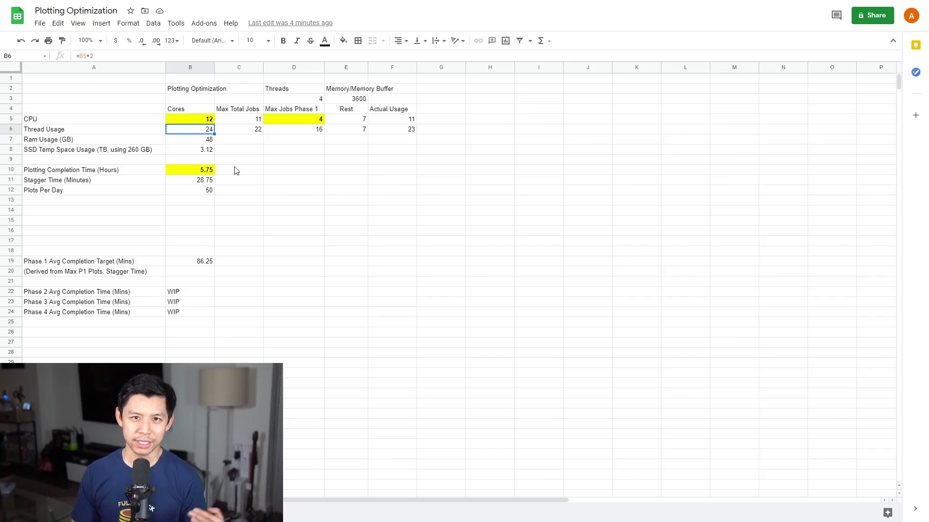
{"action": "key", "text": "Right"}
{"action": "key", "text": "Left"}
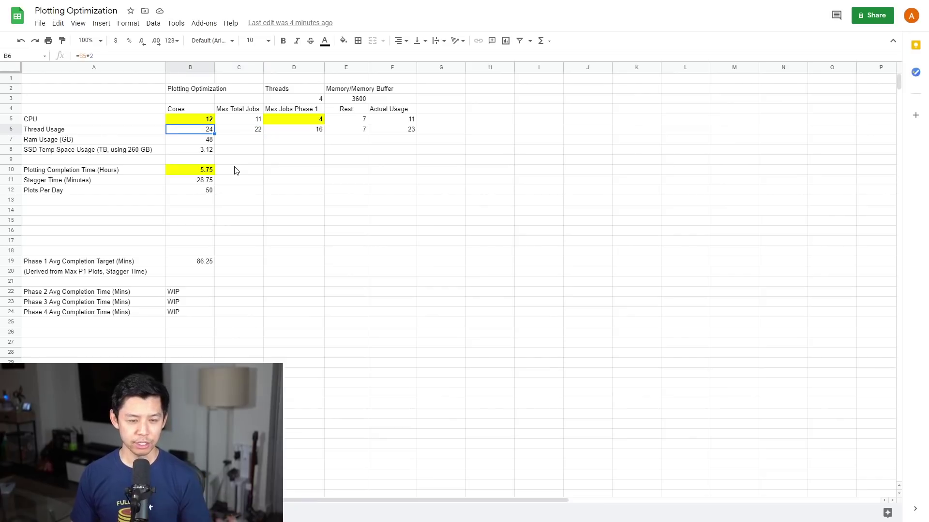
{"action": "key", "text": "Right"}
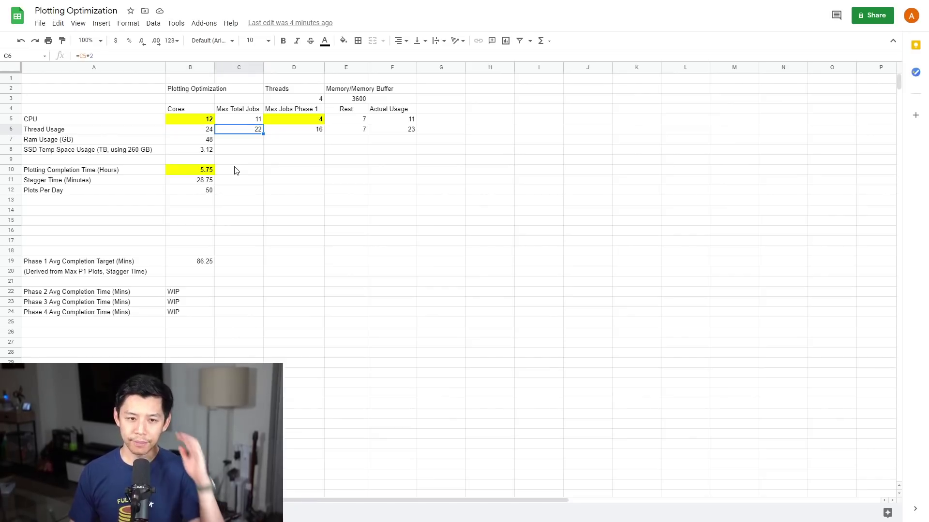
{"action": "key", "text": "Up"}
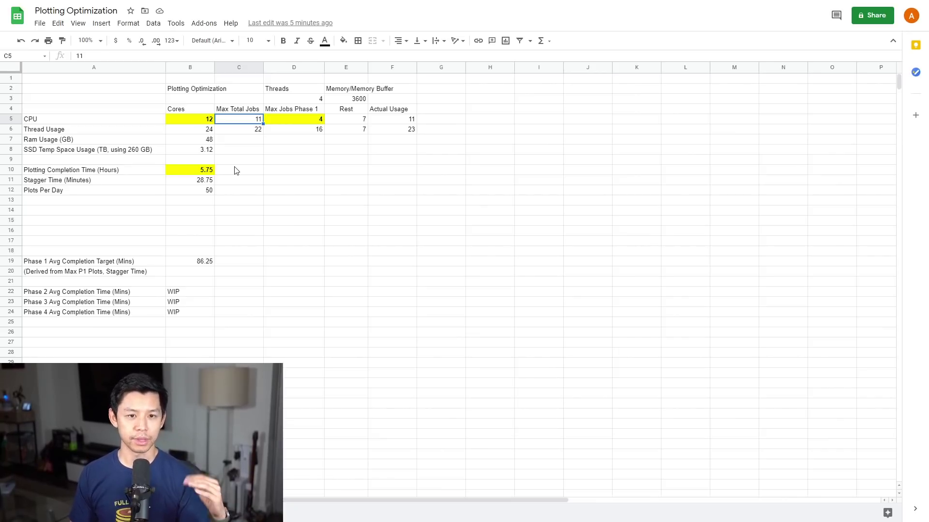
{"action": "key", "text": "Right"}
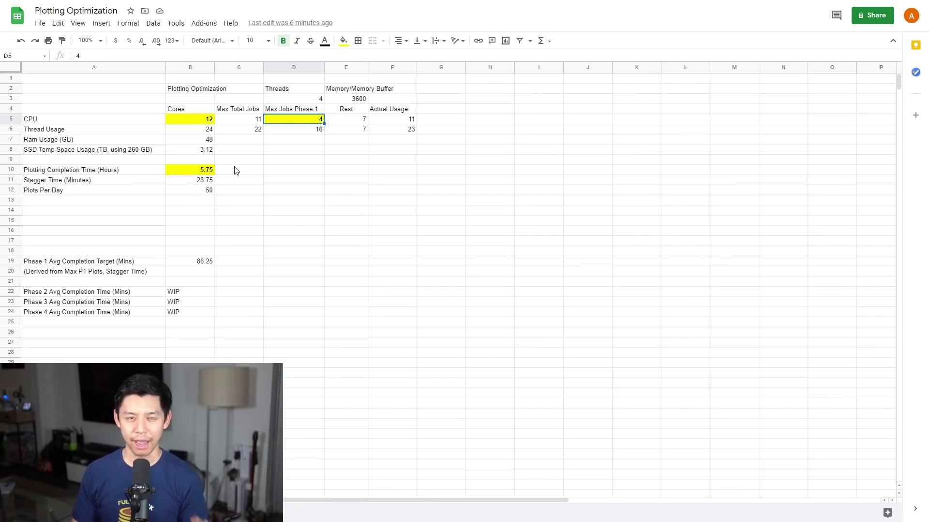
Compare Max Jobs Phase 1 (4) with threads per job 4 and the =D5*D3 phase 1 thread formula
{"action": "key", "text": "Right"}
{"action": "key", "text": "Left"}
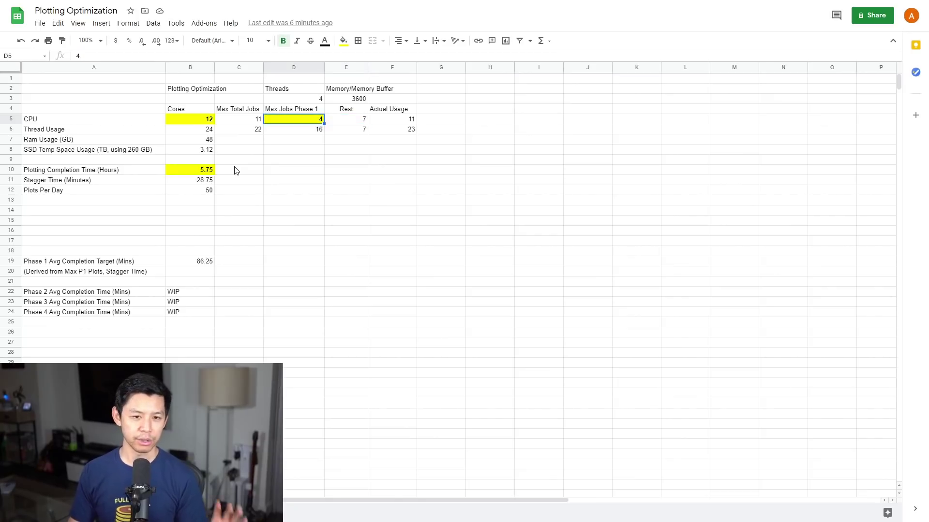
{"action": "key", "text": "Left"}
{"action": "key", "text": "Right"}
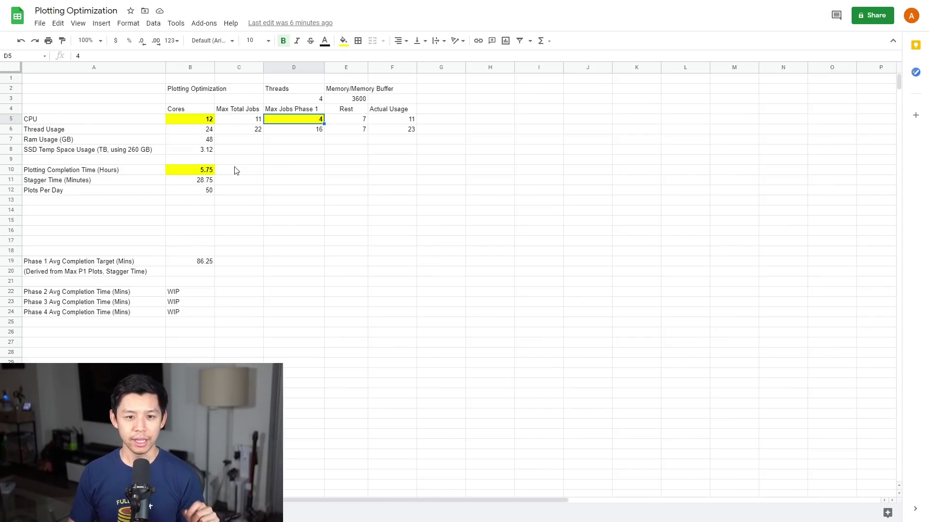
{"action": "key", "text": "Up"}
{"action": "key", "text": "Up"}
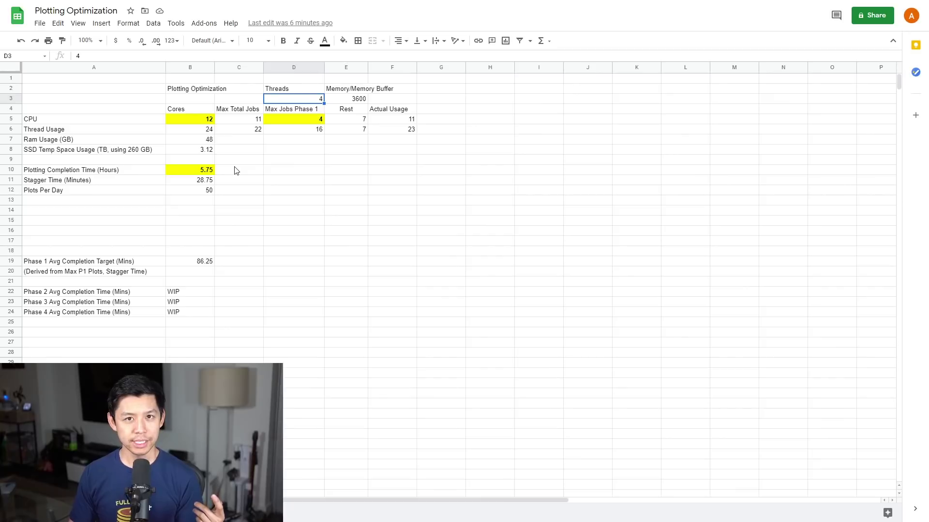
{"action": "key", "text": "Down"}
{"action": "key", "text": "Down"}
{"action": "key", "text": "Down"}
{"action": "key", "text": "Up"}
{"action": "key", "text": "Down"}
{"action": "key", "text": "Up"}
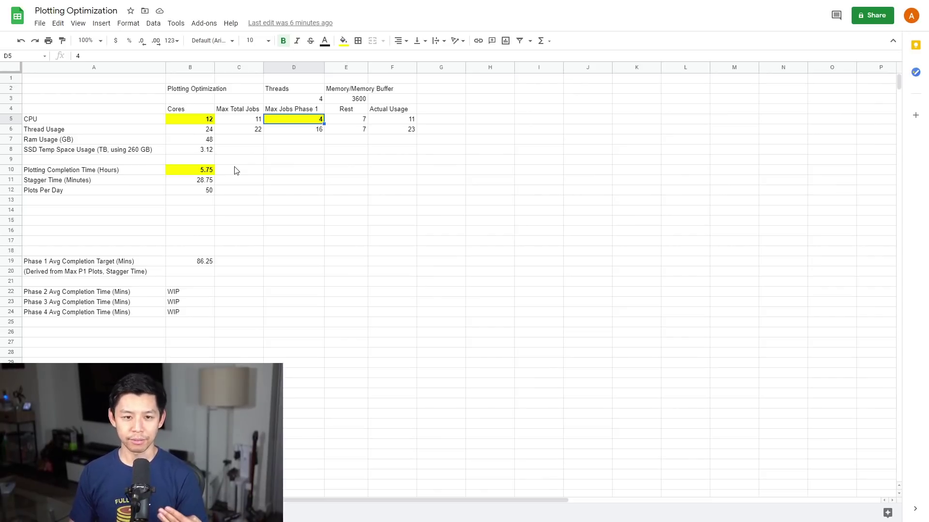
{"action": "key", "text": "Left"}
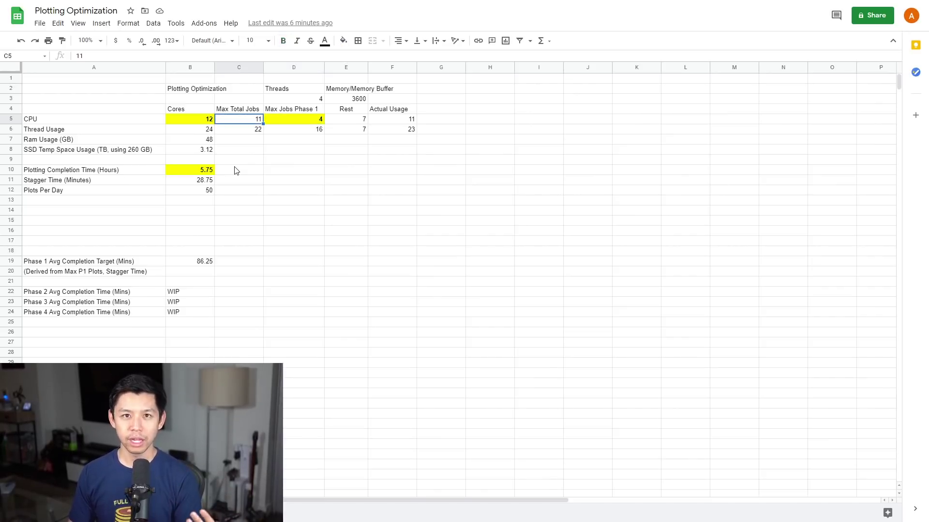
{"action": "key", "text": "Right"}
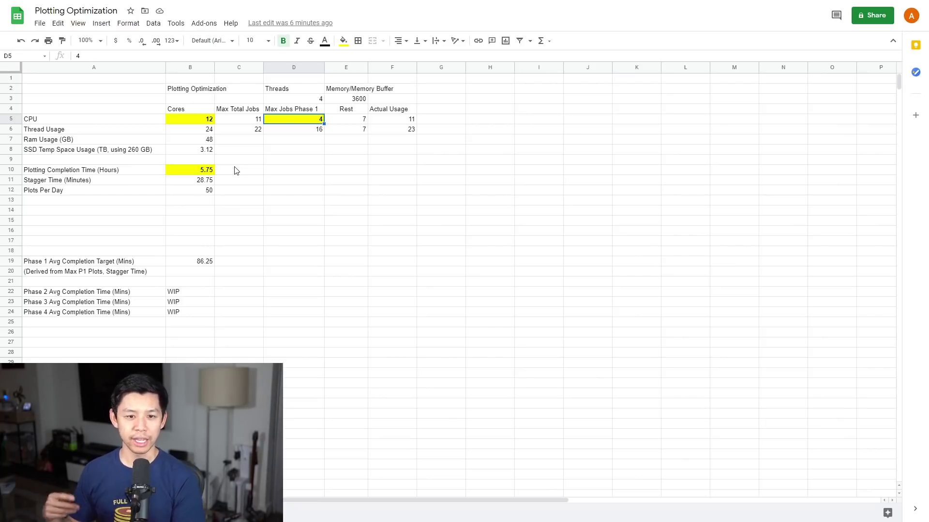
Inspect the Rest formulas =C5-D5 and =E5*1 and the Actual Usage formulas =D5+E5 and =D6+E6
{"action": "key", "text": "Right"}
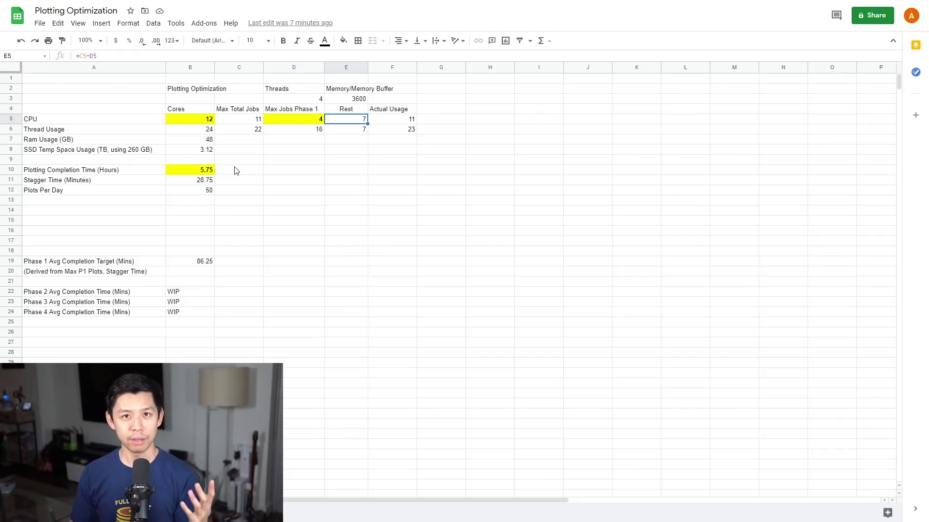
{"action": "key", "text": "Down"}
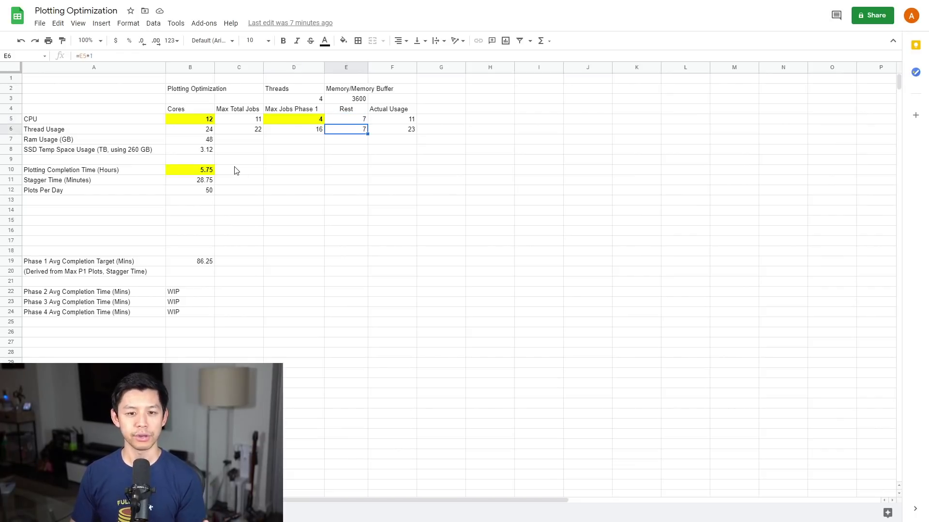
{"action": "key", "text": "Up"}
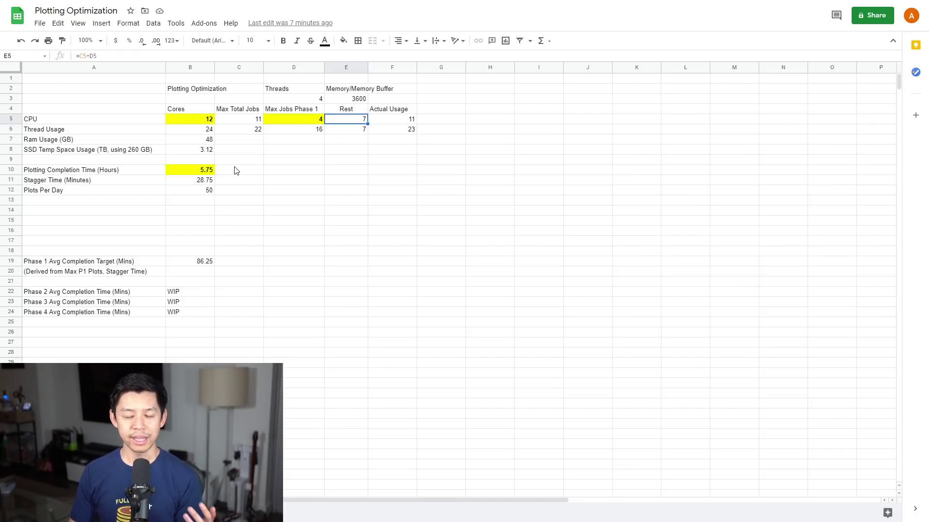
{"action": "key", "text": "Down"}
{"action": "key", "text": "Right"}
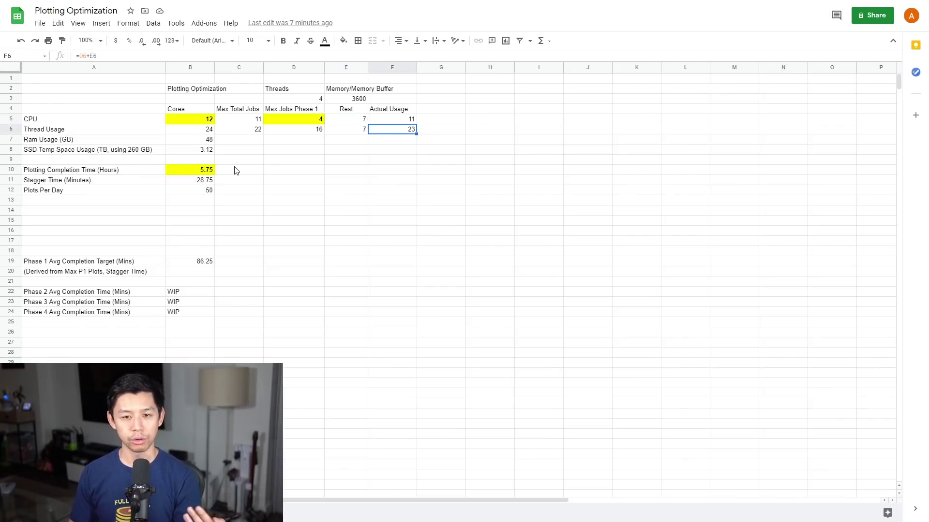
{"action": "key", "text": "Up"}
{"action": "key", "text": "Down"}
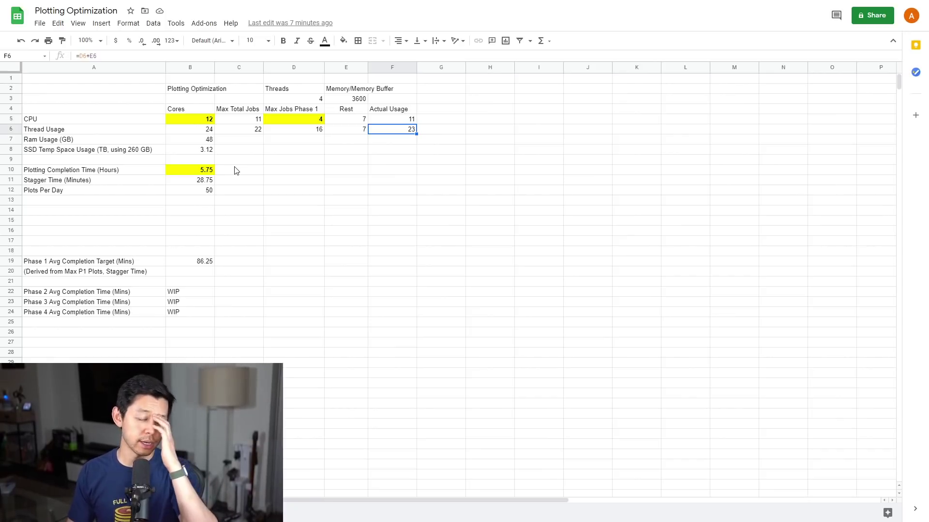
{"action": "key", "text": "Left"}
{"action": "key", "text": "Left"}
{"action": "key", "text": "Left"}
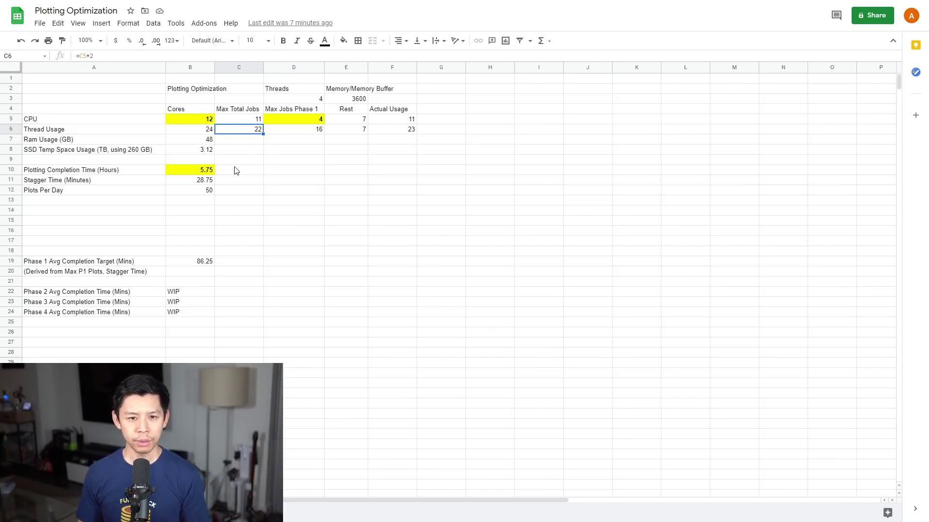
{"action": "key", "text": "Right"}
{"action": "key", "text": "Right"}
{"action": "key", "text": "Right"}
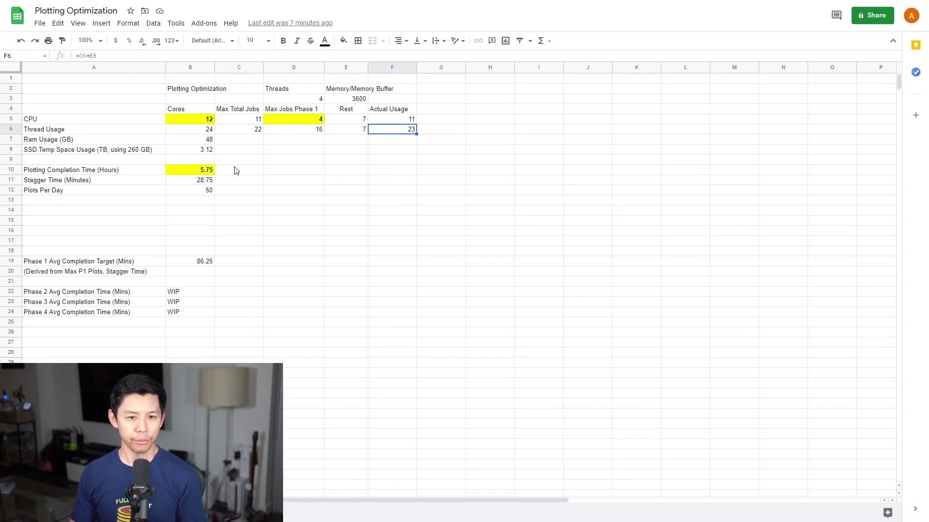
{"action": "key", "text": "Left"}
{"action": "key", "text": "Left"}
{"action": "key", "text": "Left"}
{"action": "key", "text": "Left"}
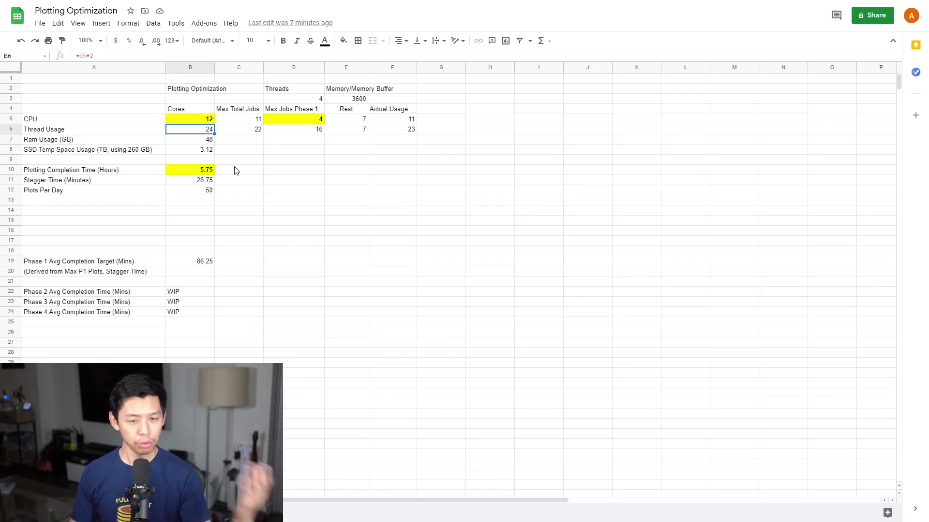
{"action": "key", "text": "Right"}
{"action": "key", "text": "Right"}
{"action": "key", "text": "Right"}
{"action": "key", "text": "Left"}
{"action": "key", "text": "Left"}
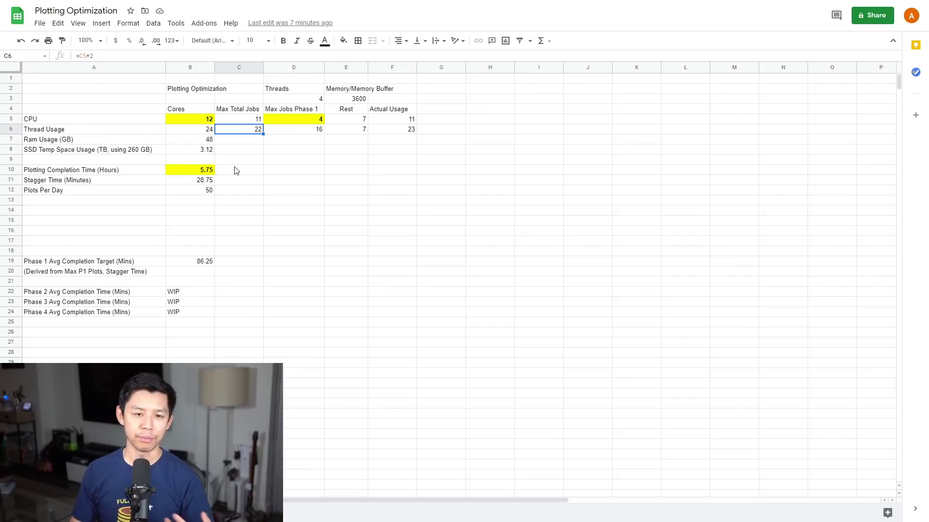
{"action": "key", "text": "Right"}
{"action": "key", "text": "Right"}
{"action": "key", "text": "Right"}
{"action": "key", "text": "Left"}
{"action": "key", "text": "Left"}
{"action": "key", "text": "Up"}
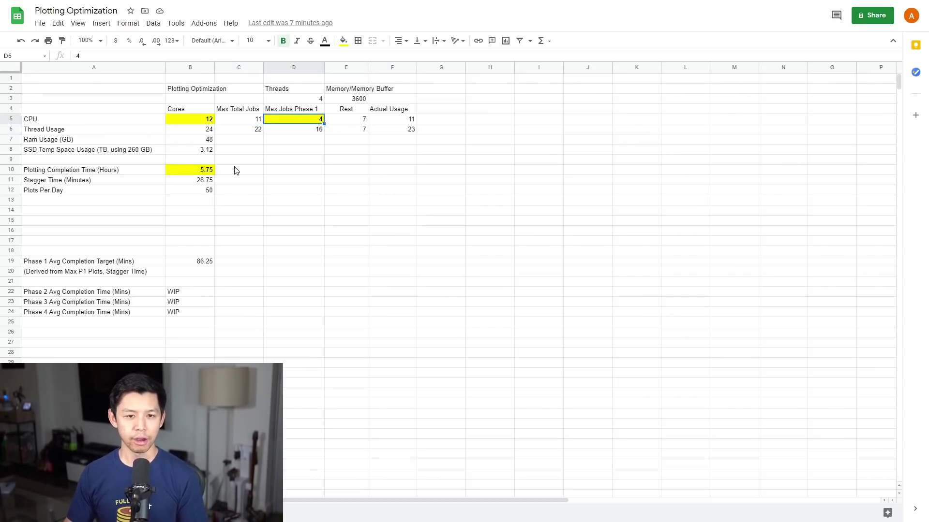
Change Max Jobs Phase 1 to 3 and check the recalculated phase 1 and Rest figures
{"action": "type", "text": "3"}
{"action": "key", "text": "Return"}
{"action": "key", "text": "Up"}
{"action": "key", "text": "Down"}
{"action": "key", "text": "Right"}
{"action": "key", "text": "Left"}
{"action": "key", "text": "Up"}
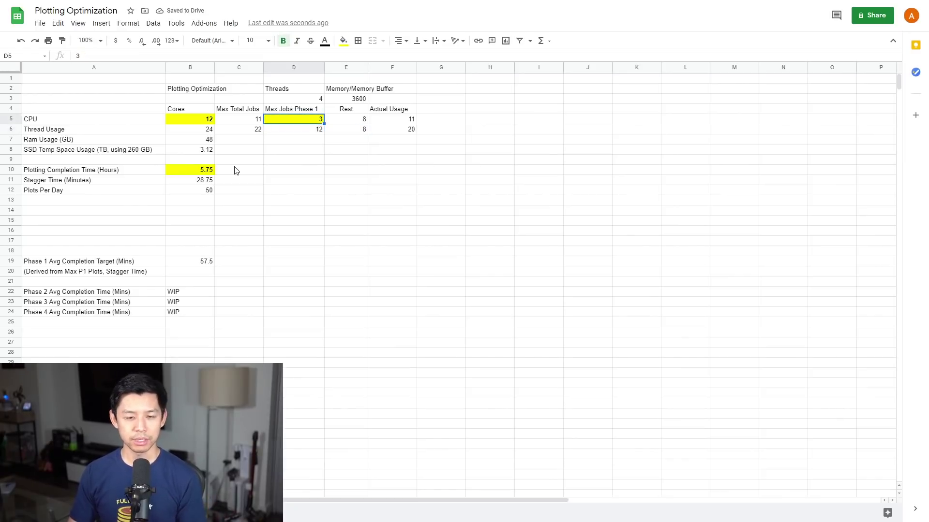
{"action": "key", "text": "Down"}
{"action": "key", "text": "Up"}
{"action": "key", "text": "Right"}
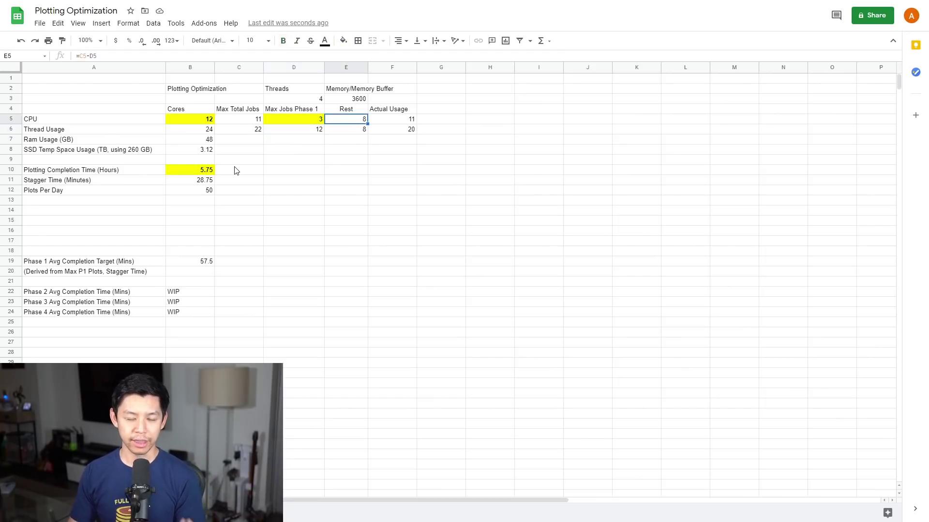
{"action": "key", "text": "Down"}
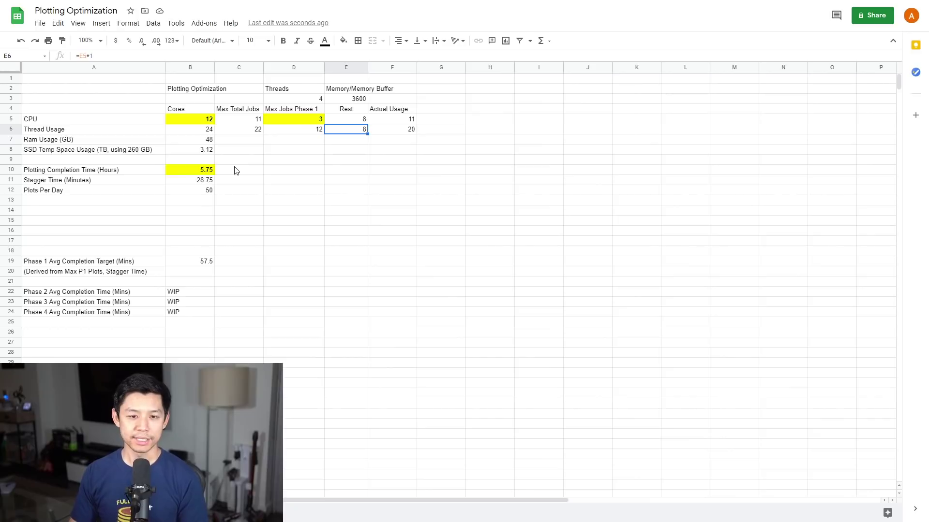
{"action": "key", "text": "Right"}
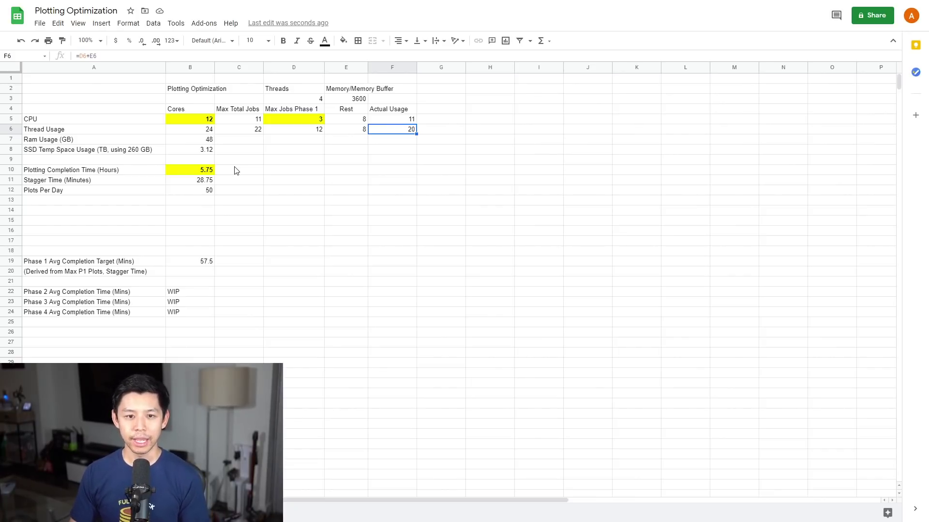
Confirm the actual thread usage total has dropped to 20
{"action": "key", "text": "Left"}
{"action": "key", "text": "Left"}
{"action": "key", "text": "Up"}
{"action": "key", "text": "Down"}
{"action": "key", "text": "Right"}
{"action": "key", "text": "Right"}
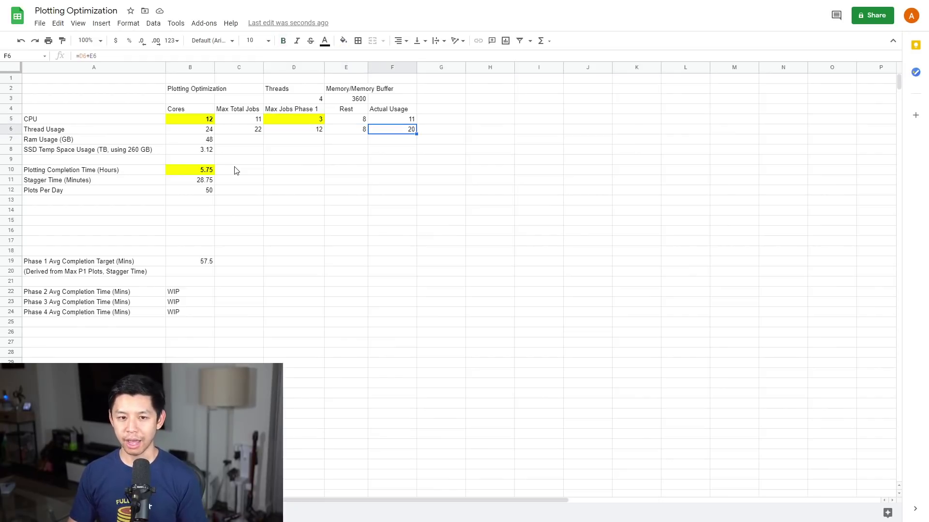
{"action": "key", "text": "Left"}
{"action": "key", "text": "Left"}
{"action": "key", "text": "Left"}
{"action": "key", "text": "Left"}
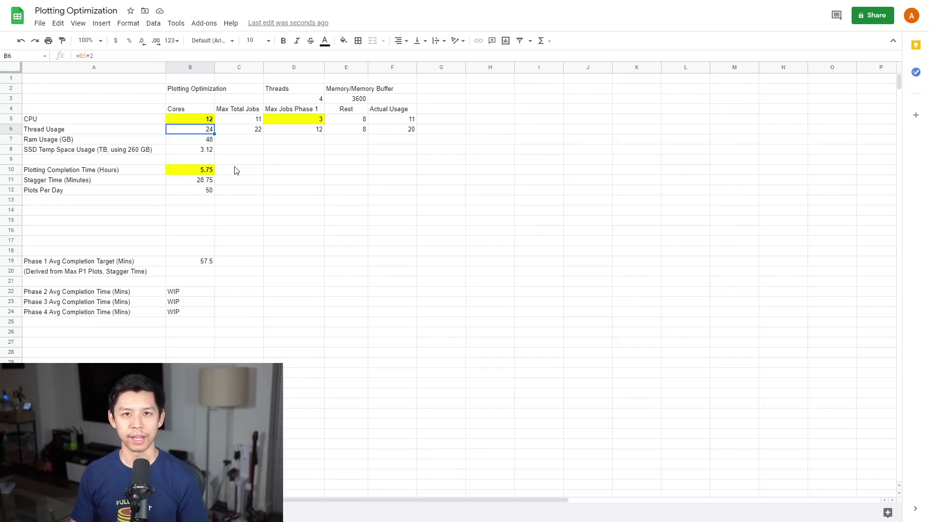
{"action": "key", "text": "Right"}
{"action": "key", "text": "Right"}
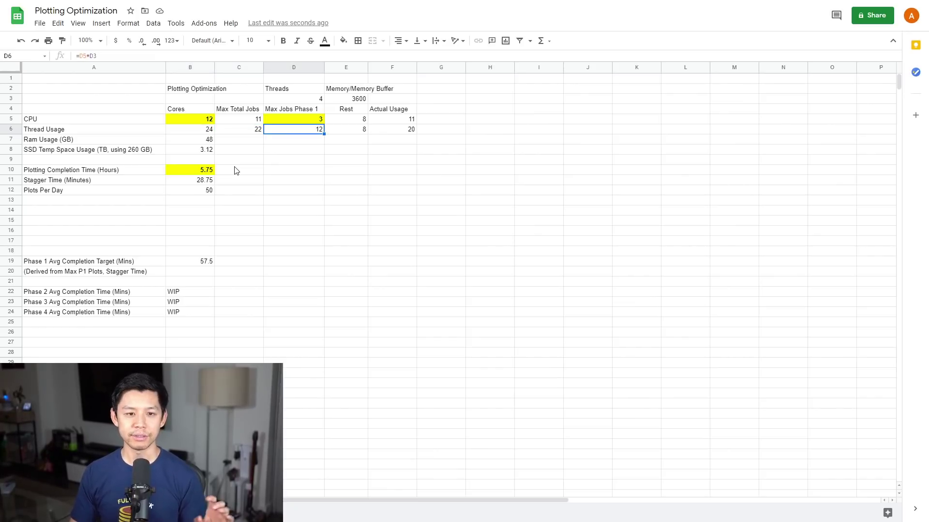
{"action": "key", "text": "Up"}
{"action": "key", "text": "Left"}
{"action": "key", "text": "Left"}
{"action": "key", "text": "Down"}
{"action": "key", "text": "Right"}
{"action": "key", "text": "Right"}
{"action": "key", "text": "Right"}
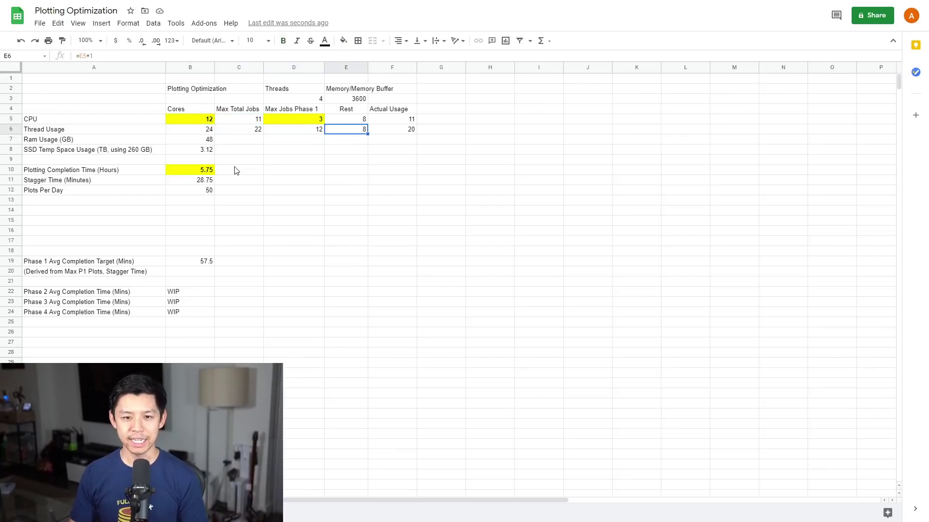
{"action": "key", "text": "Right"}
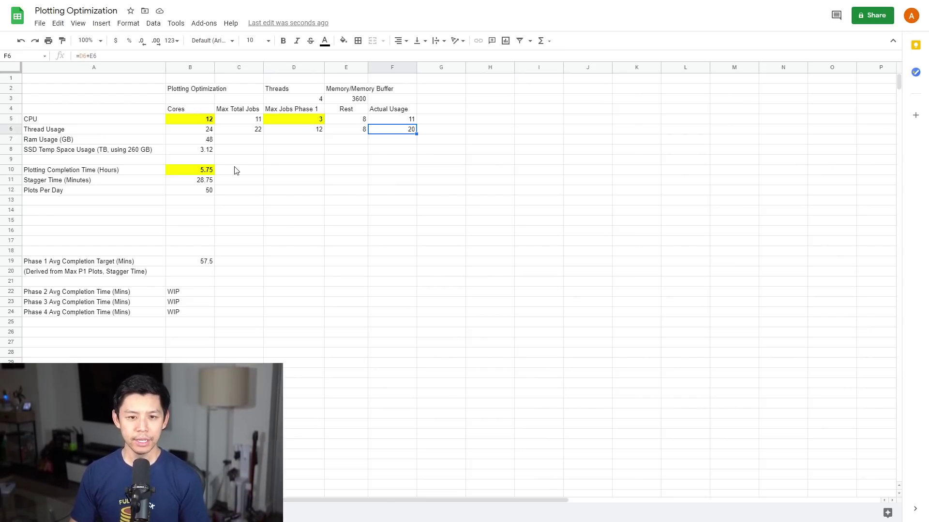
{"action": "key", "text": "Left"}
{"action": "key", "text": "Left"}
{"action": "key", "text": "Left"}
{"action": "key", "text": "Left"}
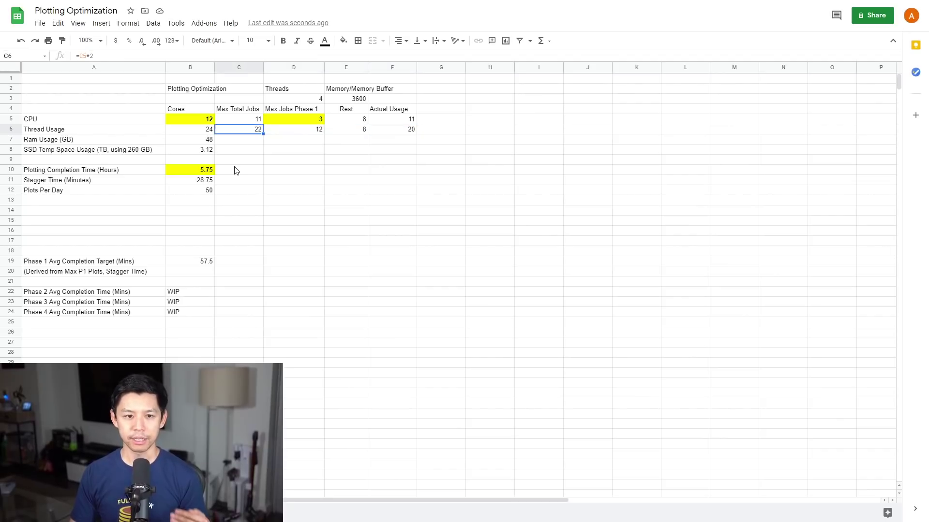
{"action": "key", "text": "Down"}
{"action": "key", "text": "Down"}
{"action": "key", "text": "Down"}
{"action": "key", "text": "Down"}
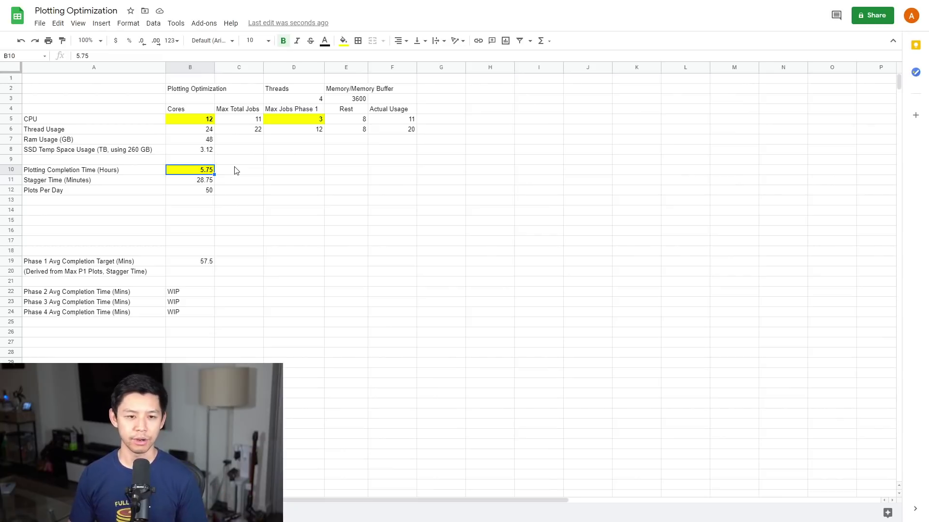
Set Plotting Completion Time to 6 hours and check the new 30-minute stagger and 48 plots per day
{"action": "type", "text": "6"}
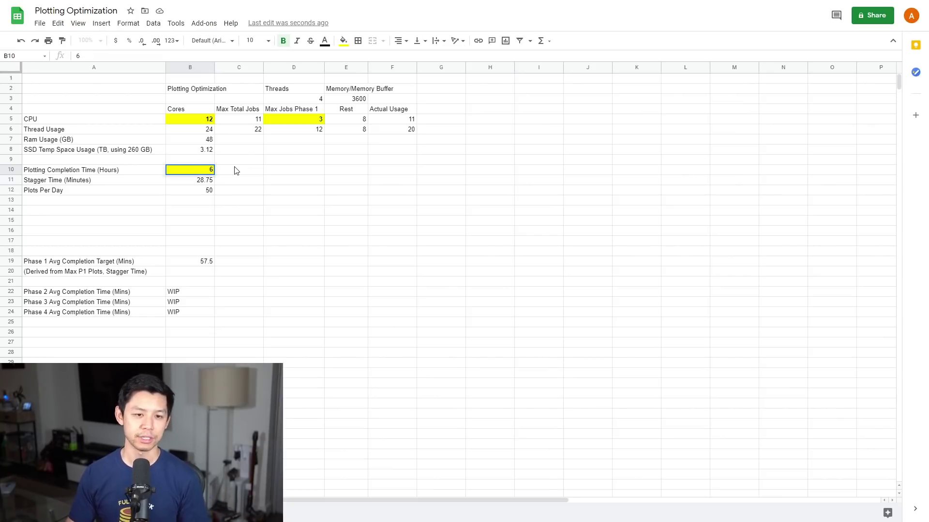
{"action": "key", "text": "Return"}
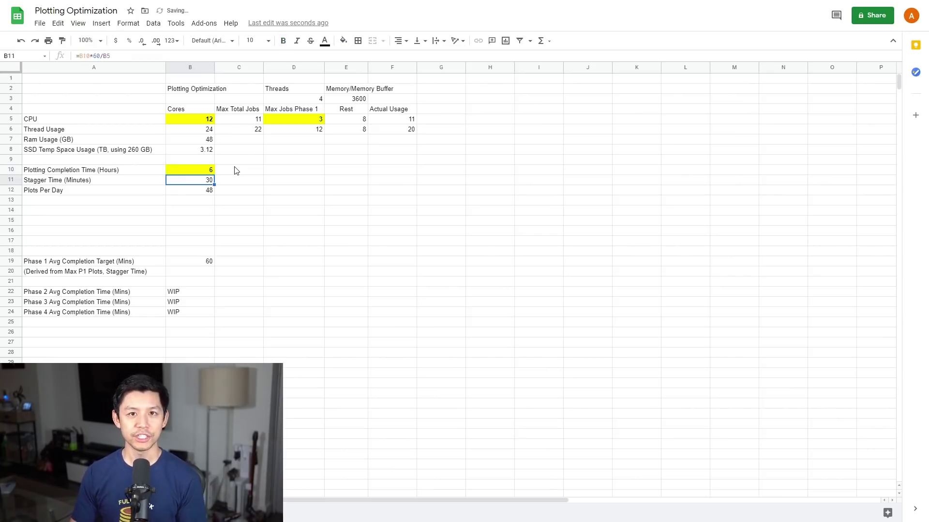
{"action": "key", "text": "Up"}
{"action": "key", "text": "Down"}
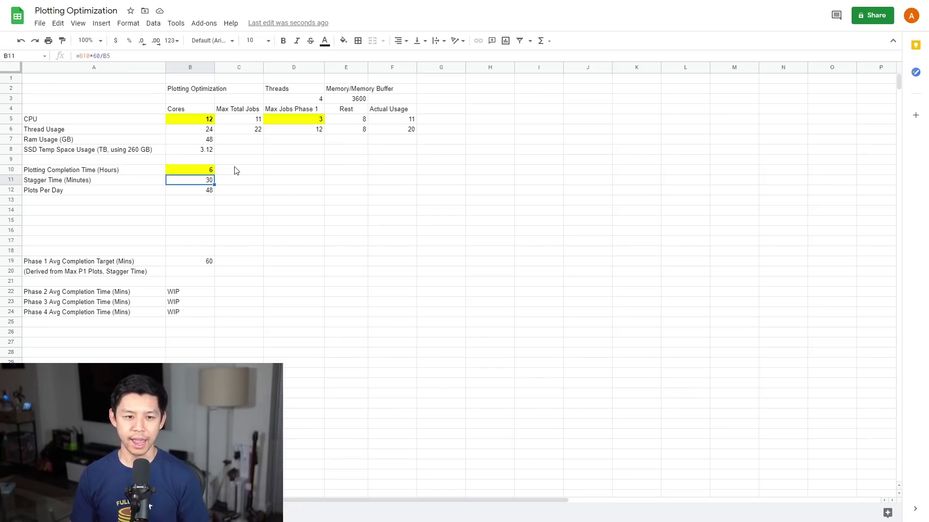
{"action": "key", "text": "Down"}
{"action": "key", "text": "Up"}
{"action": "key", "text": "Down"}
Review the SSD temp space and Rest jobs formulas
{"action": "left_click", "coordinate": [209, 172]}
{"action": "key", "text": "Up"}
{"action": "key", "text": "Up"}
{"action": "key", "text": "Up"}
{"action": "key", "text": "Down"}
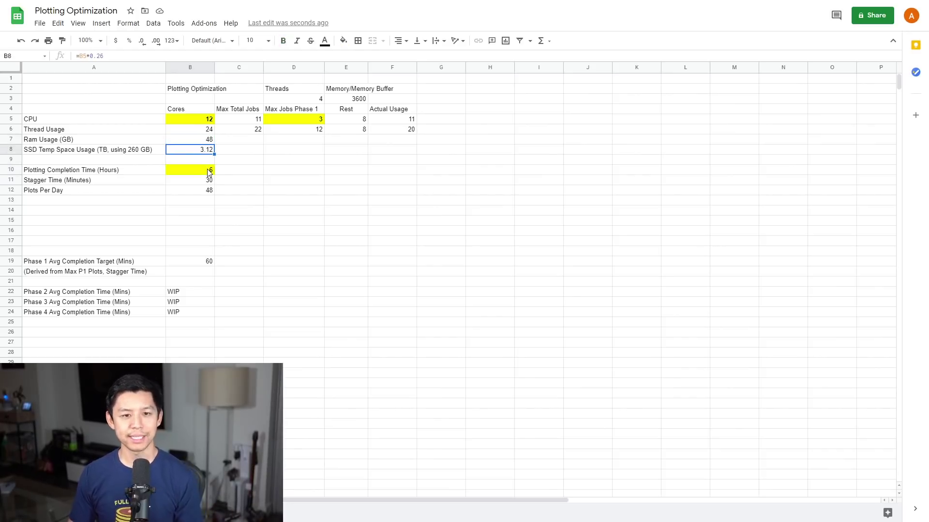
{"action": "key", "text": "Up"}
{"action": "key", "text": "Up"}
{"action": "key", "text": "Up"}
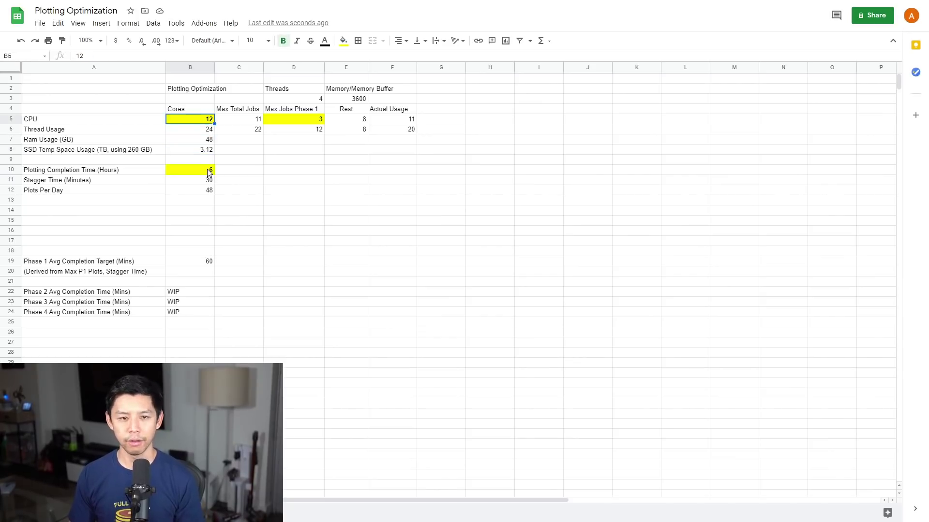
{"action": "key", "text": "Right"}
{"action": "key", "text": "Right"}
{"action": "key", "text": "Right"}
{"action": "key", "text": "Left"}
{"action": "key", "text": "Up"}
{"action": "key", "text": "Up"}
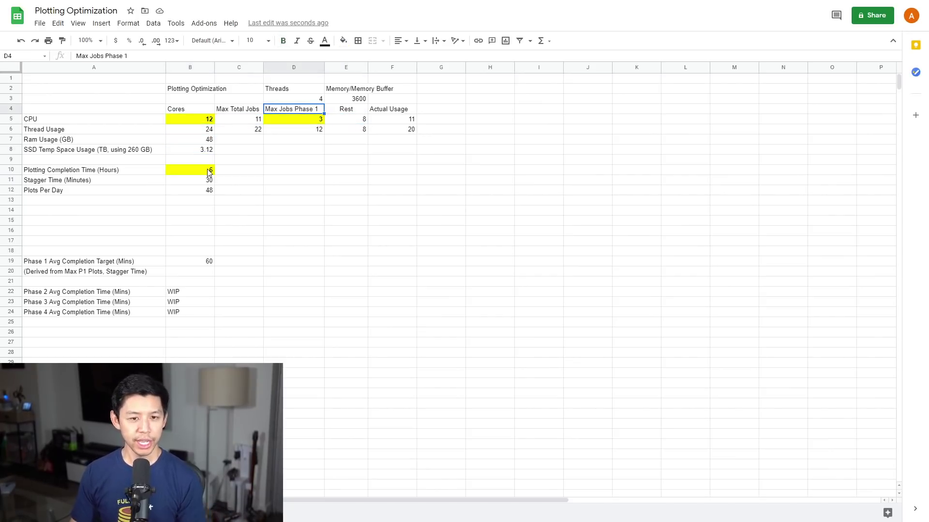
Try 2 threads per job, undo back to 4, and check memory buffer and Rest thread usage
{"action": "type", "text": "2"}
{"action": "key", "text": "Return"}
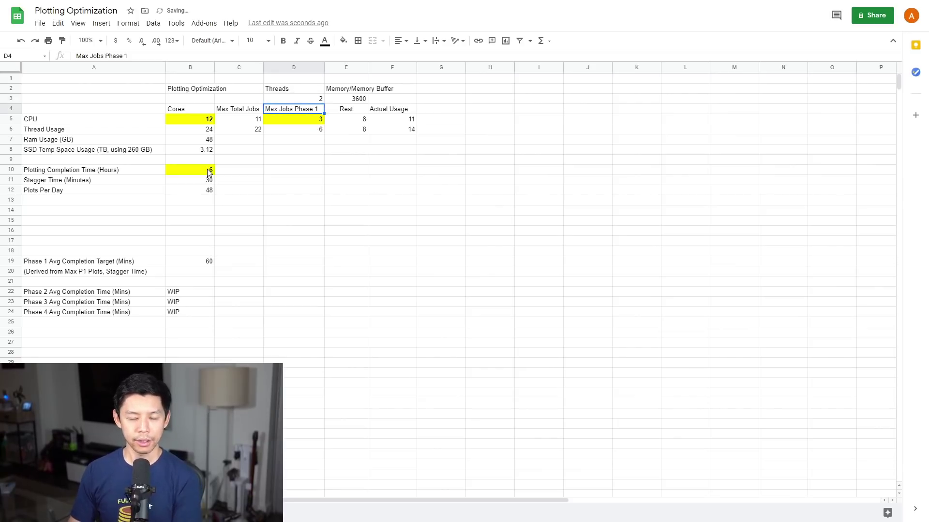
{"action": "key", "text": "ctrl+z"}
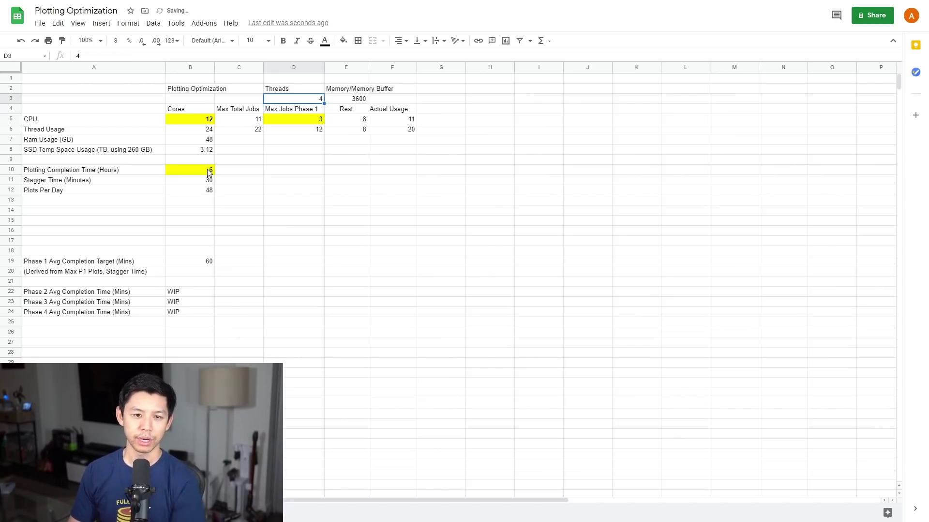
{"action": "key", "text": "Right"}
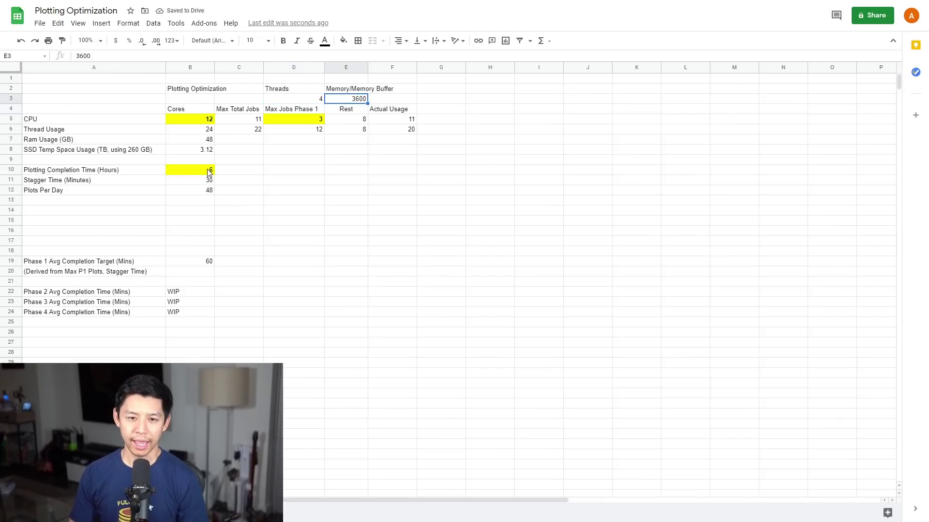
{"action": "key", "text": "Down"}
{"action": "key", "text": "Down"}
{"action": "key", "text": "Down"}
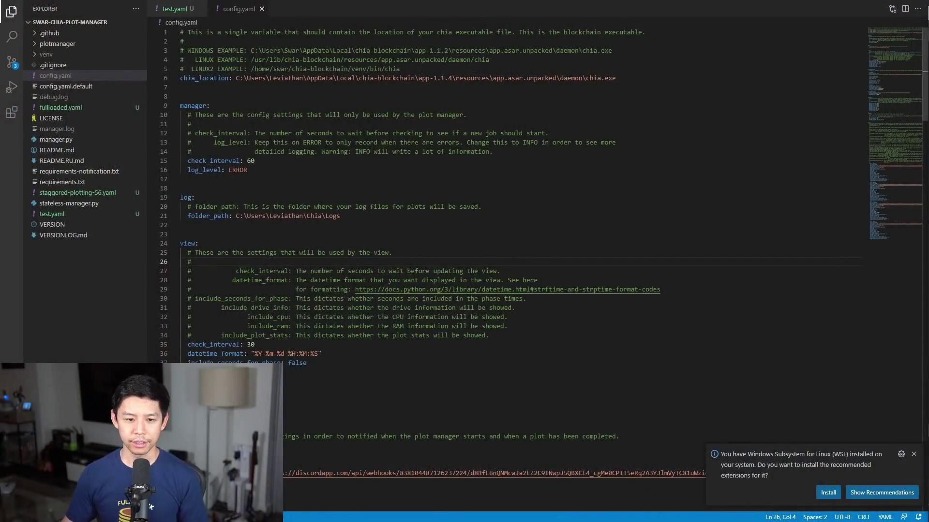
Jump in config.yaml to the notification, instrumentation and progress settings around line 51
{"action": "left_click", "coordinate": [475, 206]}
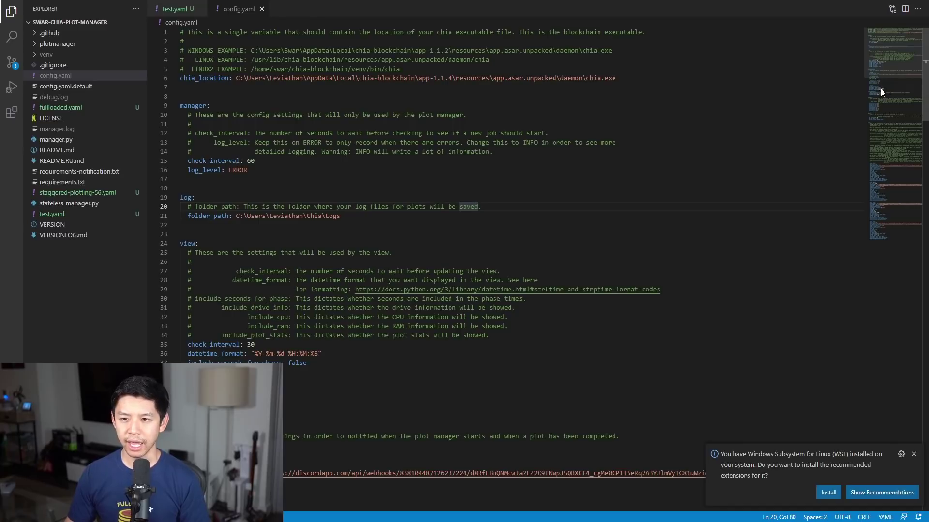
{"action": "left_click", "coordinate": [880, 102]}
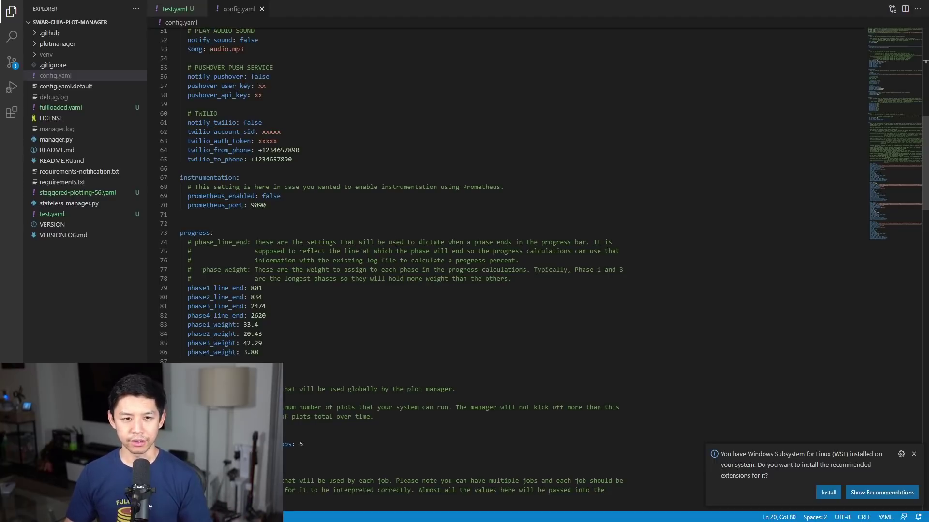
Scroll config.yaml to the global section and place the caret on max_concurrent 30
{"action": "scroll", "coordinate": [150, 507], "scroll_direction": "down", "scroll_amount": 5}
{"action": "scroll", "coordinate": [150, 507], "scroll_direction": "down", "scroll_amount": 7}
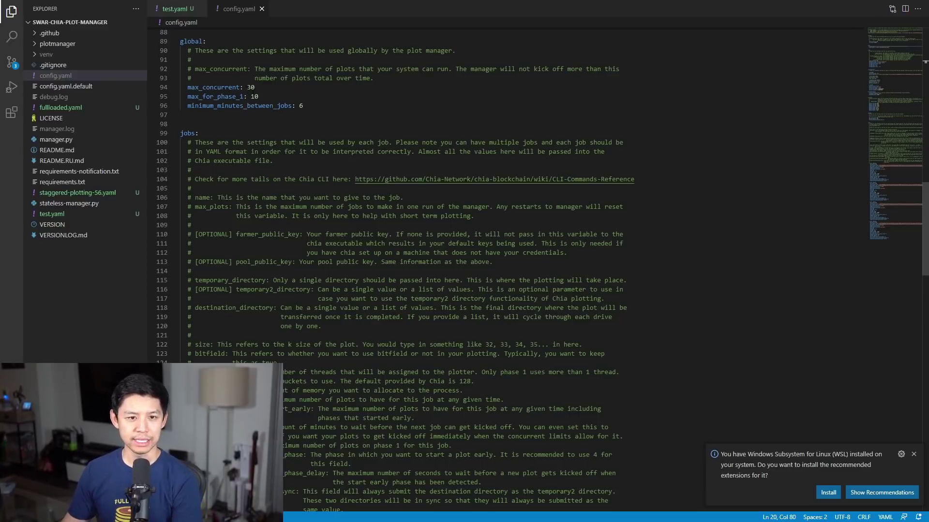
{"action": "left_click", "coordinate": [257, 87]}
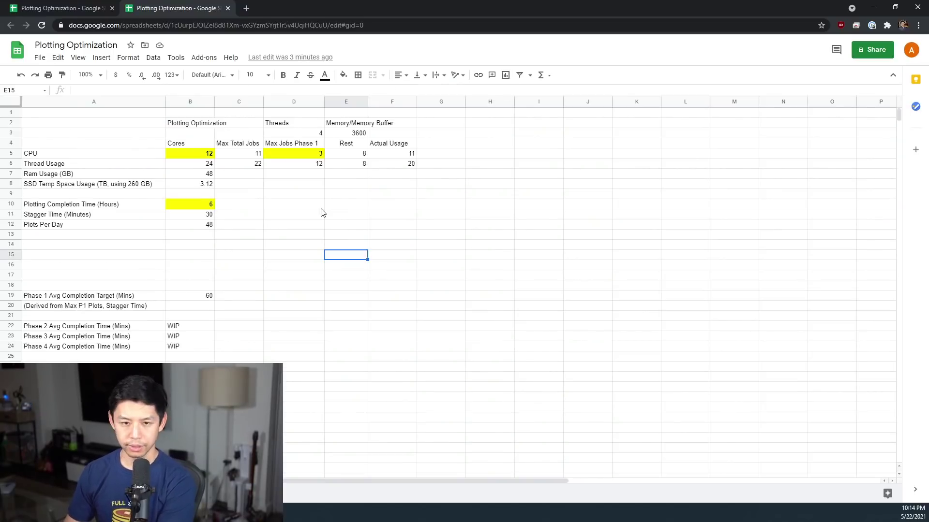
Snap the sheet to the right half and the config.yaml editor to the left half
{"action": "key", "text": "super+Right"}
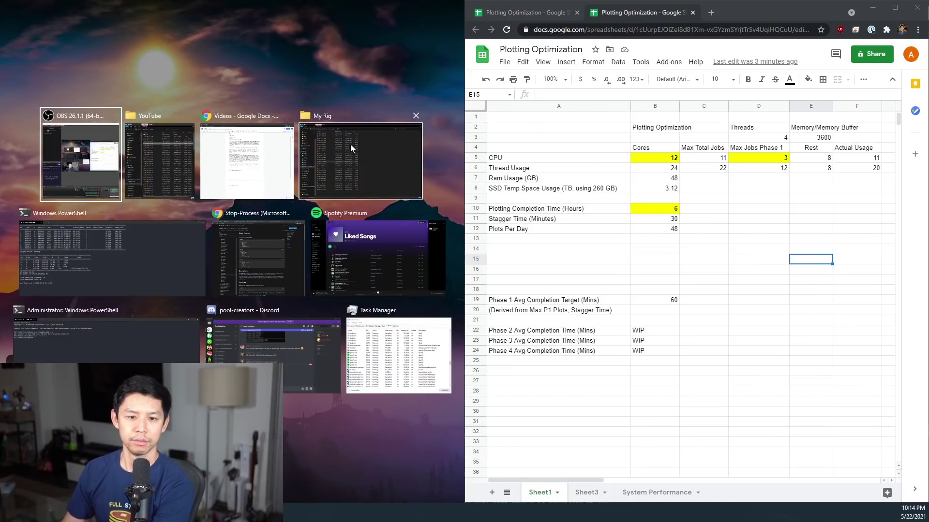
{"action": "key", "text": "Escape"}
{"action": "left_click", "coordinate": [274, 173]}
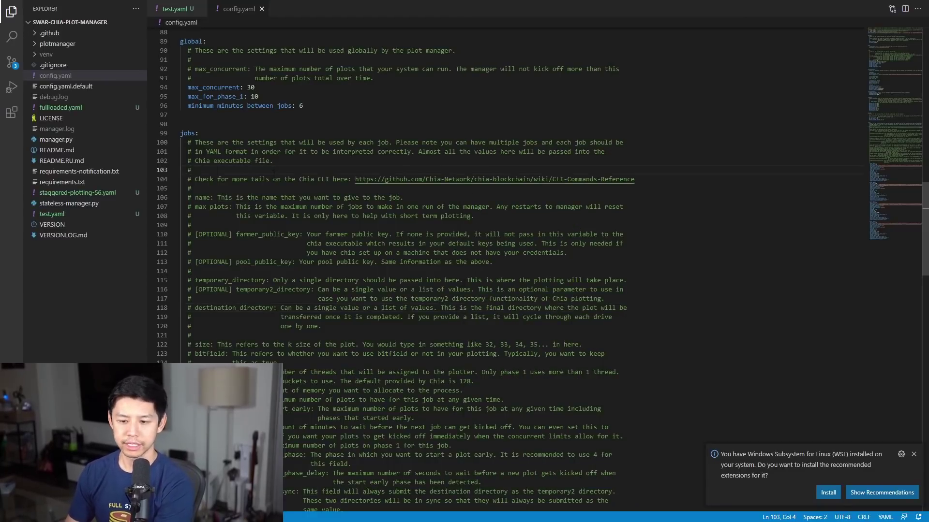
{"action": "key", "text": "F11"}
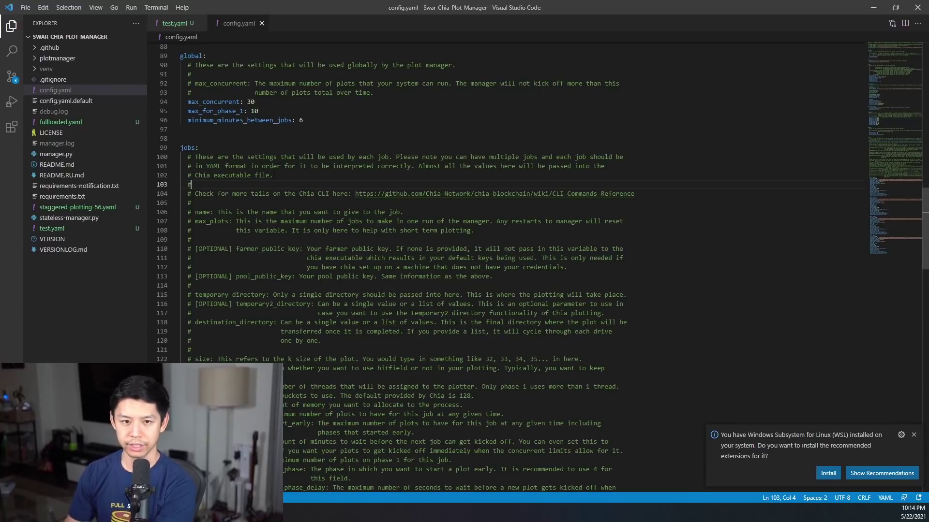
{"action": "key", "text": "Down"}
{"action": "key", "text": "Down"}
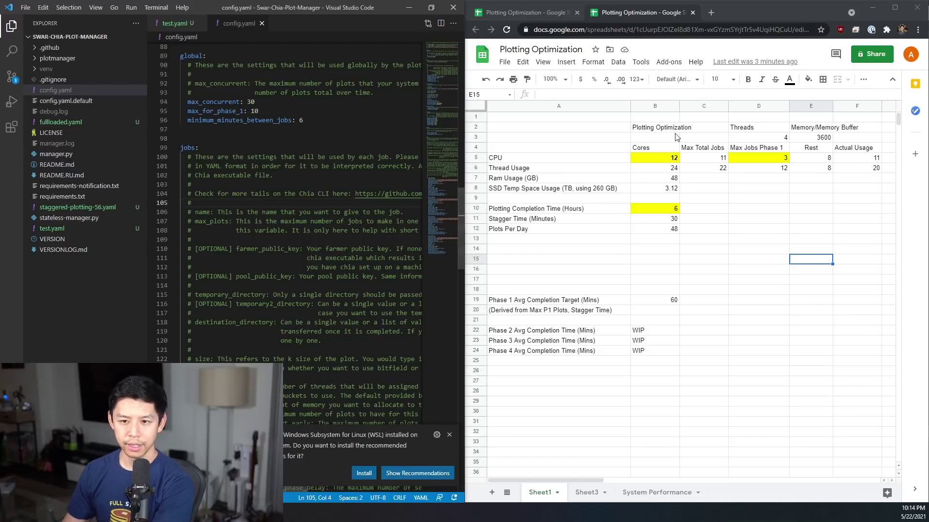
Set CPU cores in B5 to 32, try =B5-1 in C5, then set Max Total Jobs to 30
{"action": "left_click", "coordinate": [647, 159]}
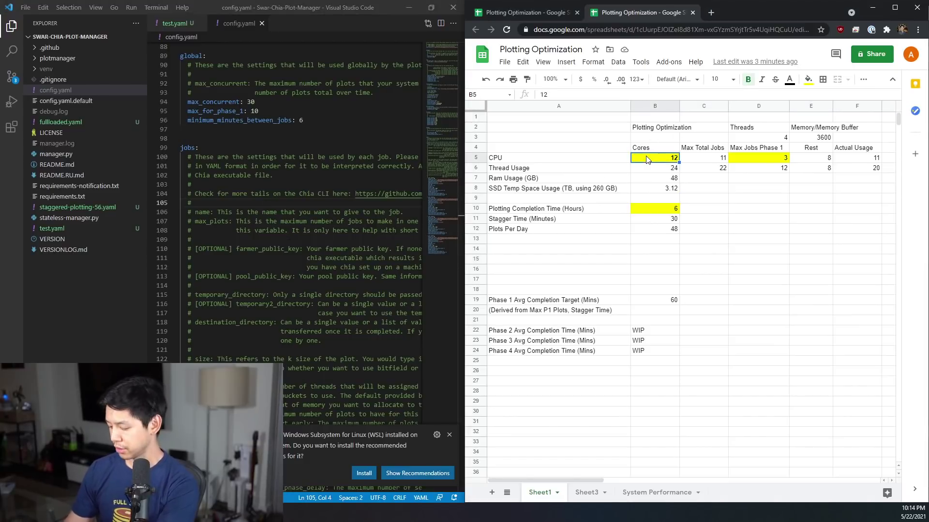
{"action": "type", "text": "32"}
{"action": "key", "text": "Return"}
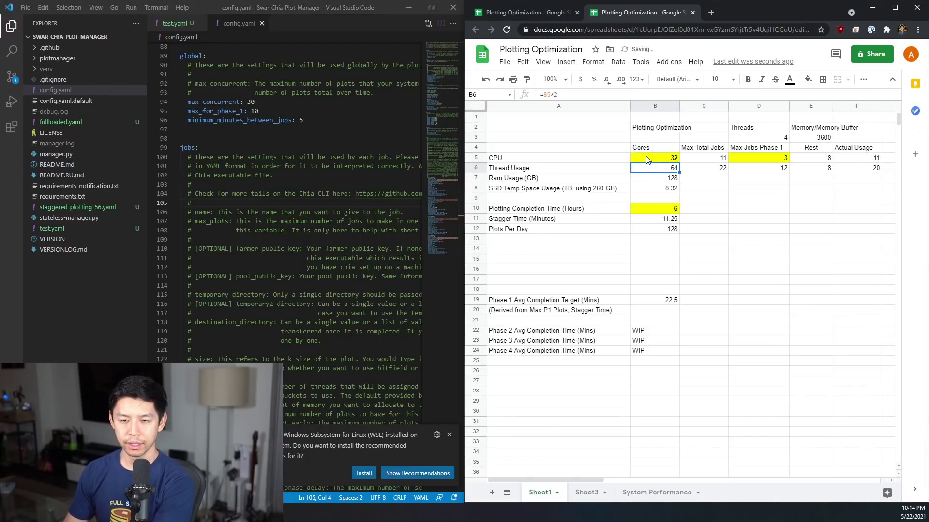
{"action": "key", "text": "Up"}
{"action": "key", "text": "Right"}
{"action": "type", "text": "=B5"}
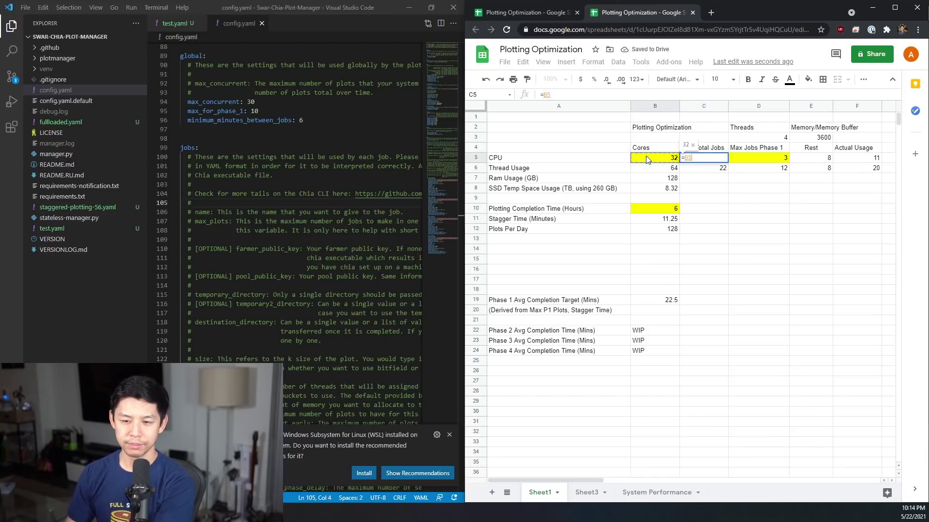
{"action": "type", "text": "-1"}
{"action": "key", "text": "Return"}
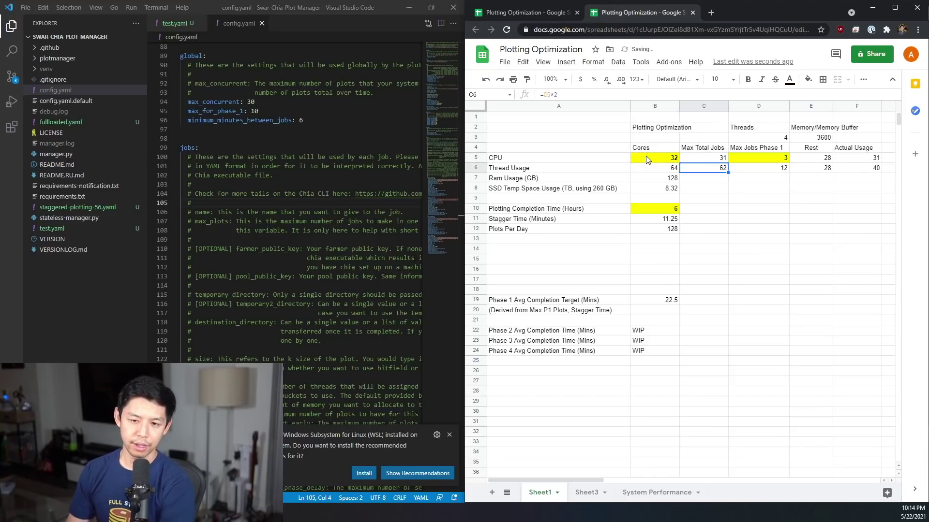
{"action": "key", "text": "Up"}
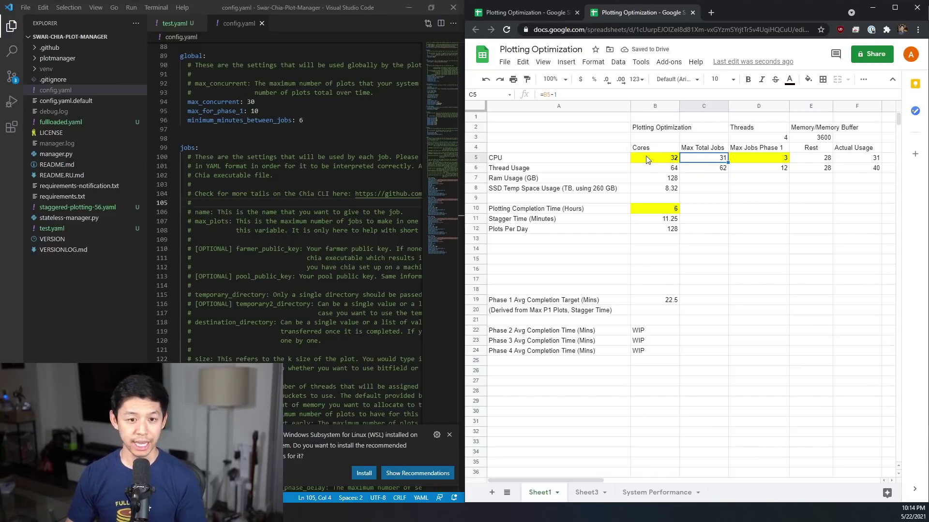
{"action": "type", "text": "30"}
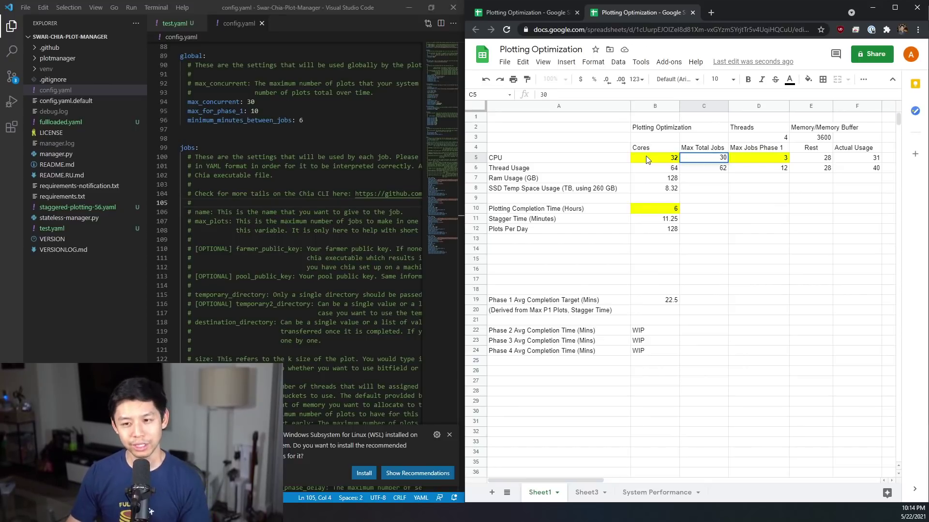
{"action": "key", "text": "Return"}
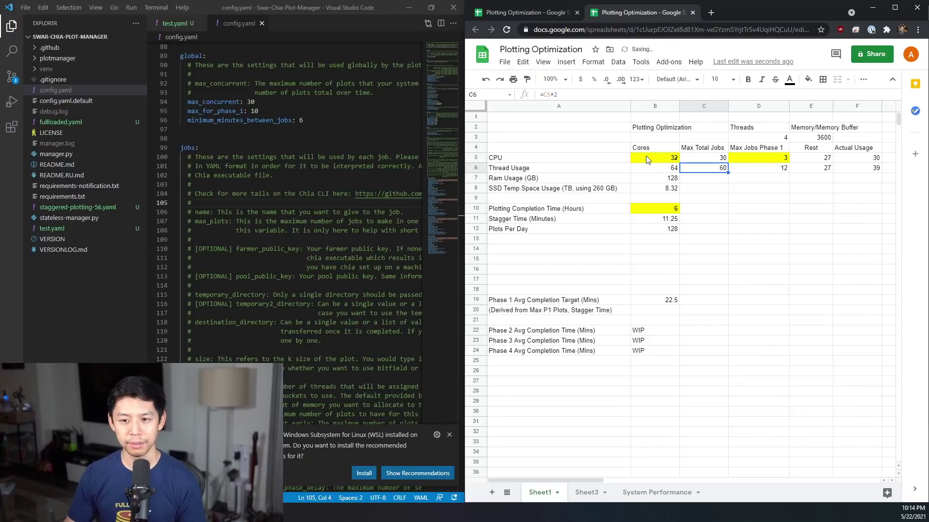
Enter the formula =C5*0.4 for Max Jobs Phase 1 in D5
{"action": "key", "text": "Up"}
{"action": "key", "text": "Right"}
{"action": "type", "text": "-"}
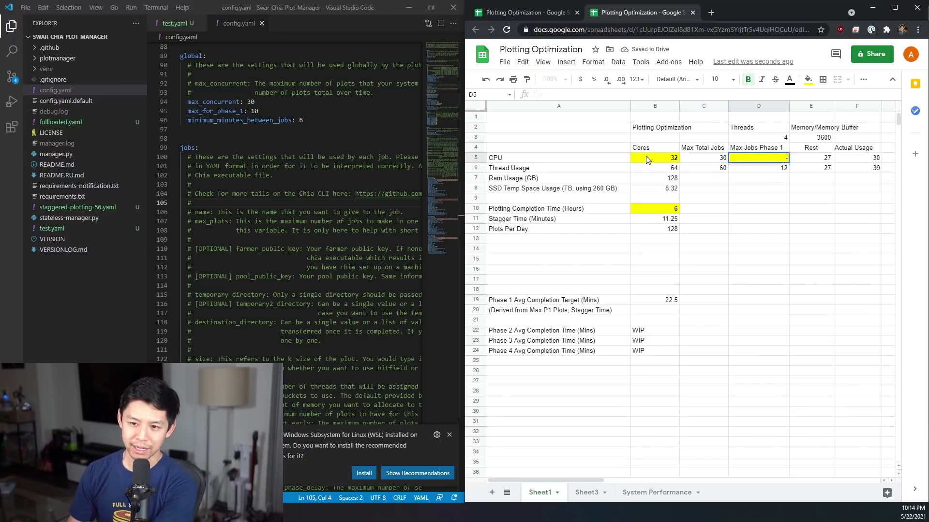
{"action": "key", "text": "BackSpace"}
{"action": "type", "text": "=C5"}
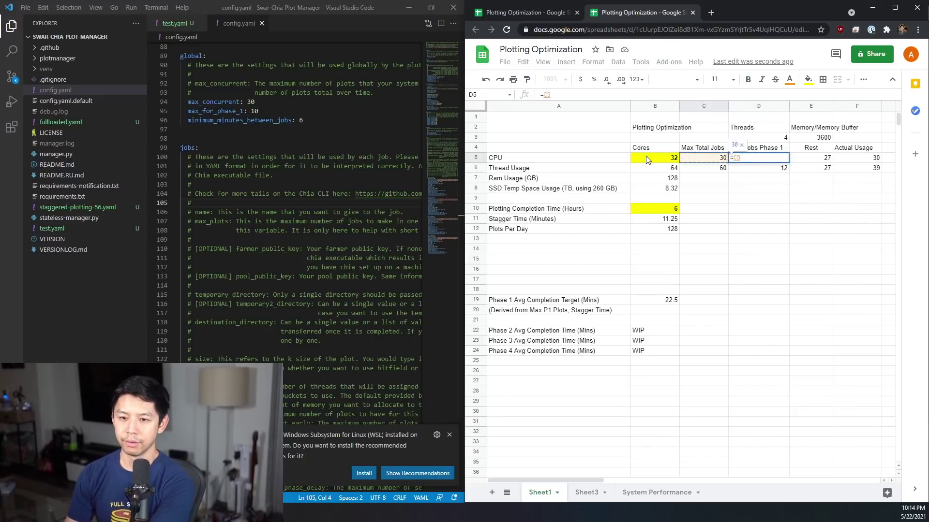
{"action": "type", "text": "*0.4"}
{"action": "key", "text": "Return"}
Replace Max Jobs Phase 1 with 10 and check the Actual Usage total in F6
{"action": "key", "text": "Up"}
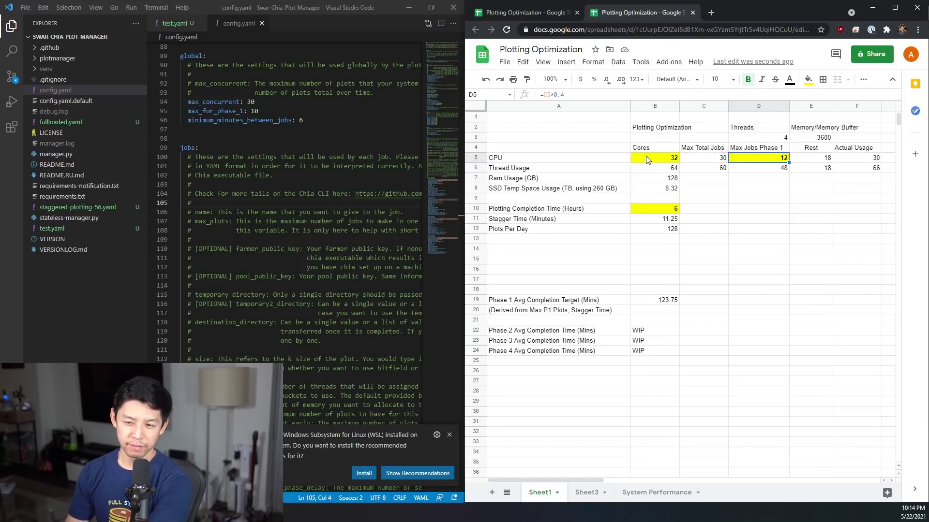
{"action": "key", "text": "Down"}
{"action": "key", "text": "Right"}
{"action": "key", "text": "Right"}
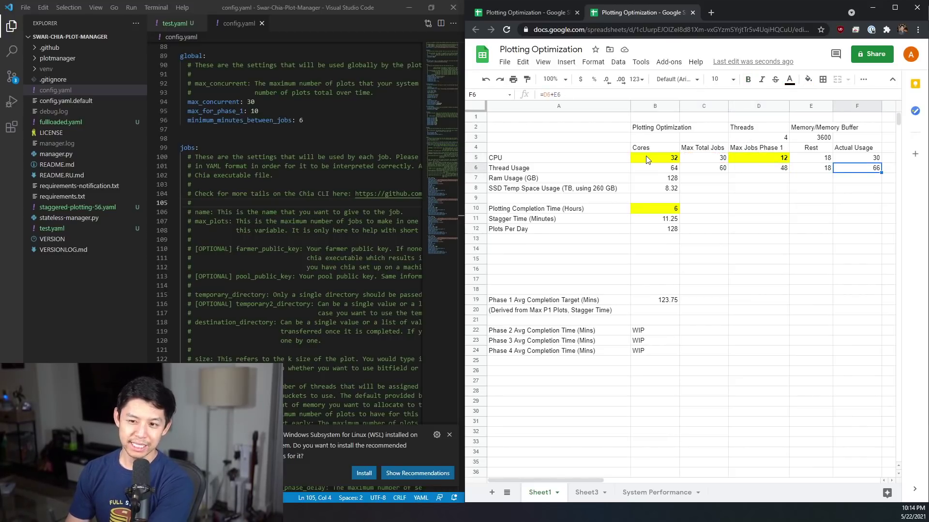
{"action": "key", "text": "Left"}
{"action": "key", "text": "Left"}
{"action": "key", "text": "Up"}
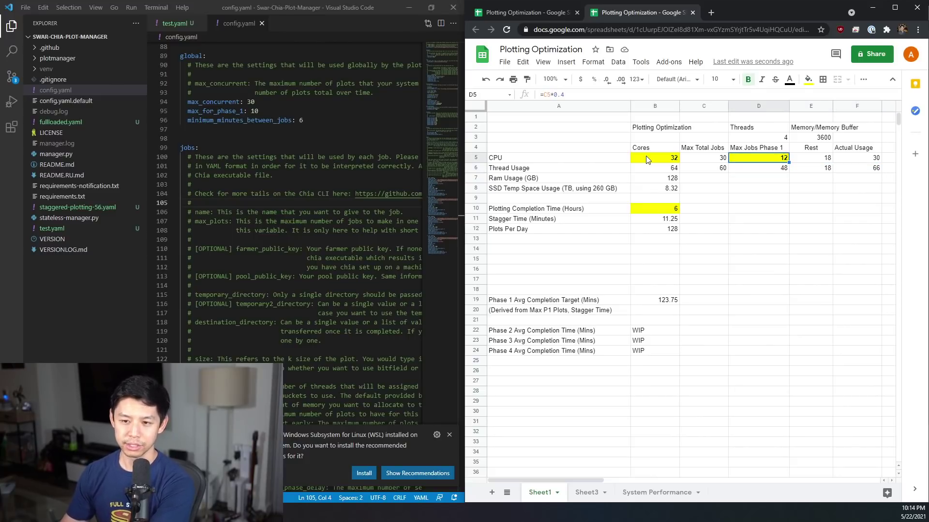
{"action": "type", "text": "10"}
{"action": "key", "text": "Return"}
{"action": "key", "text": "Up"}
{"action": "key", "text": "Down"}
{"action": "key", "text": "Right"}
{"action": "key", "text": "Right"}
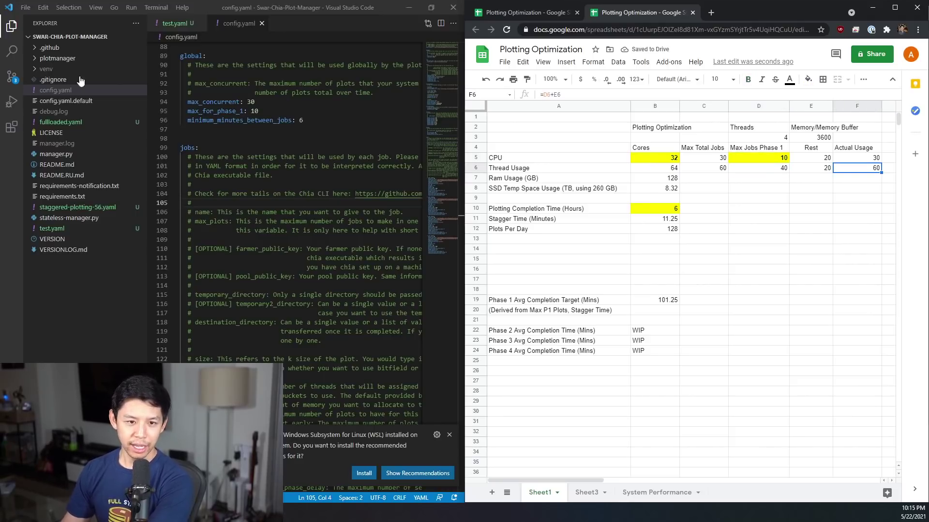
Review max_concurrent 30, max_for_phase_1 10 and minimum_minutes_between_jobs 6 in config.yaml's global section
{"action": "left_click", "coordinate": [259, 110]}
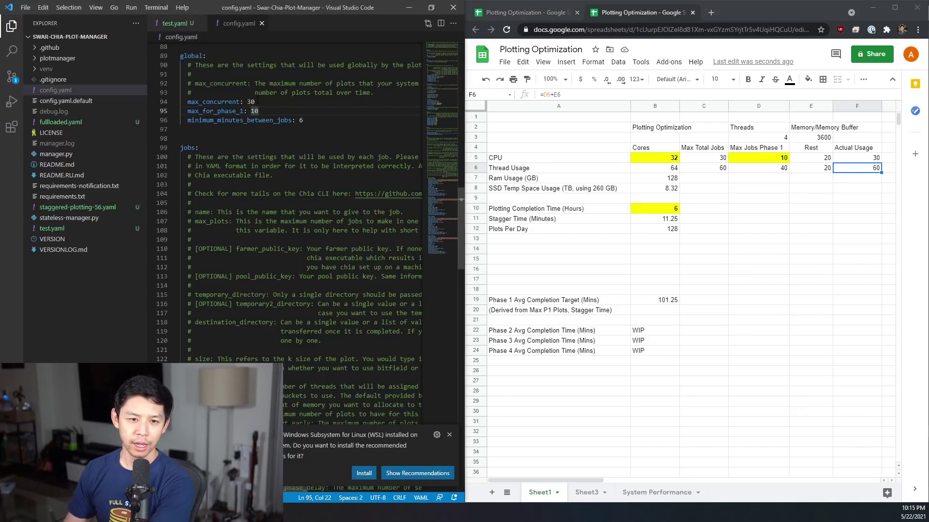
{"action": "left_click", "coordinate": [253, 102]}
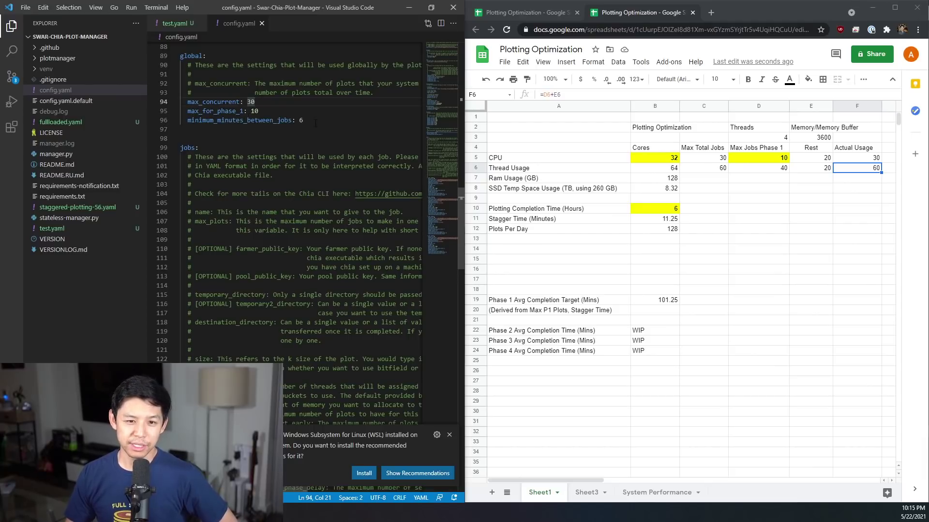
{"action": "double_click", "coordinate": [280, 120]}
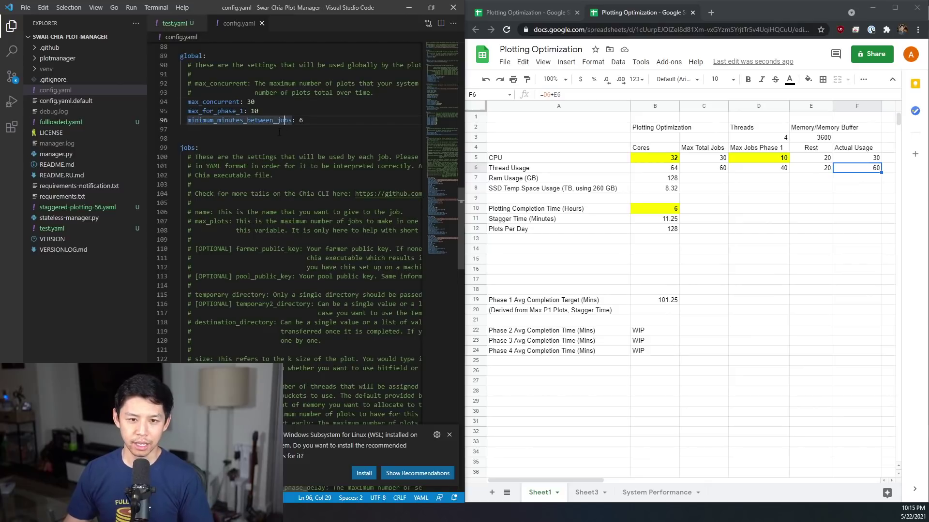
{"action": "left_click", "coordinate": [302, 120]}
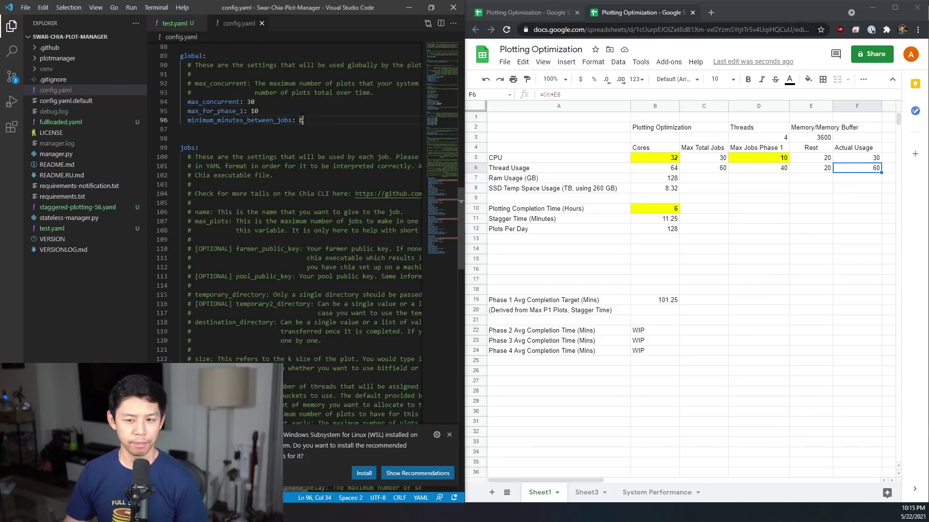
{"action": "left_click", "coordinate": [317, 139]}
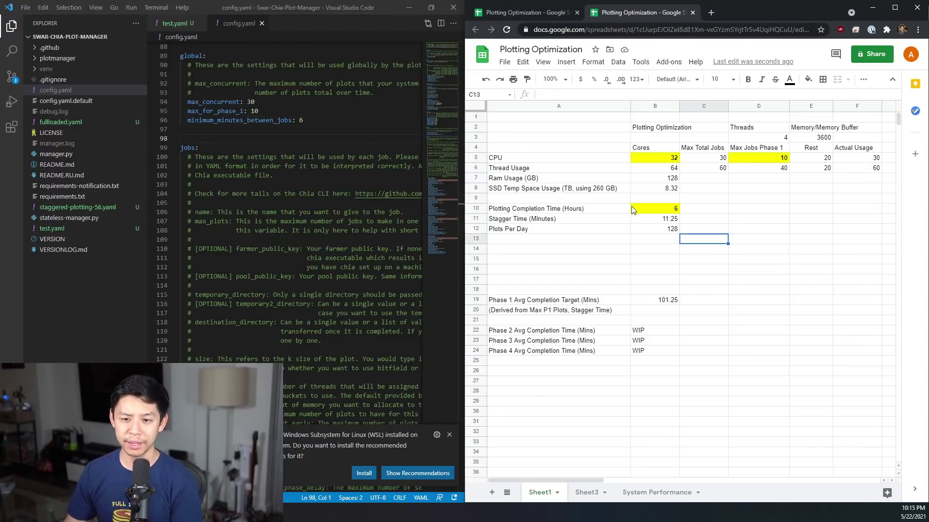
Set Plotting Completion Time in B10 to 12 hours, then return to config.yaml's global settings
{"action": "left_click", "coordinate": [633, 213]}
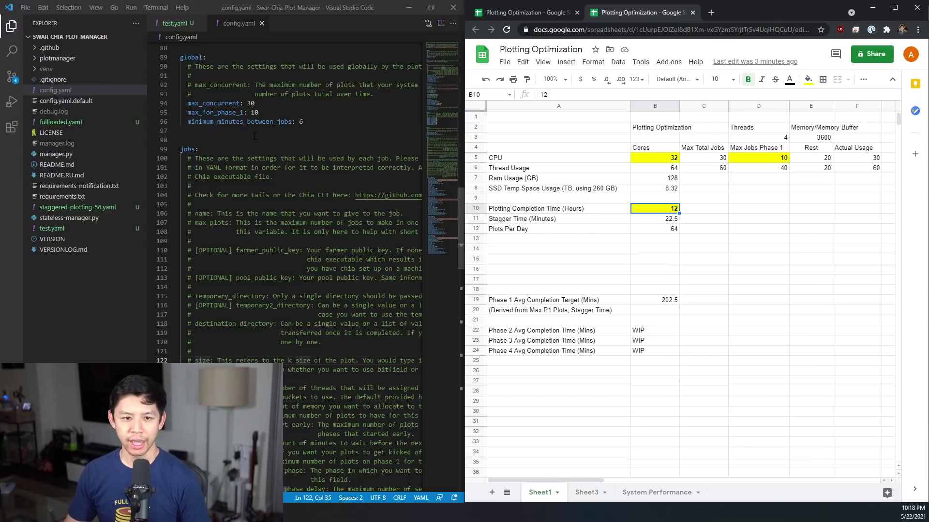
{"action": "left_click", "coordinate": [308, 121]}
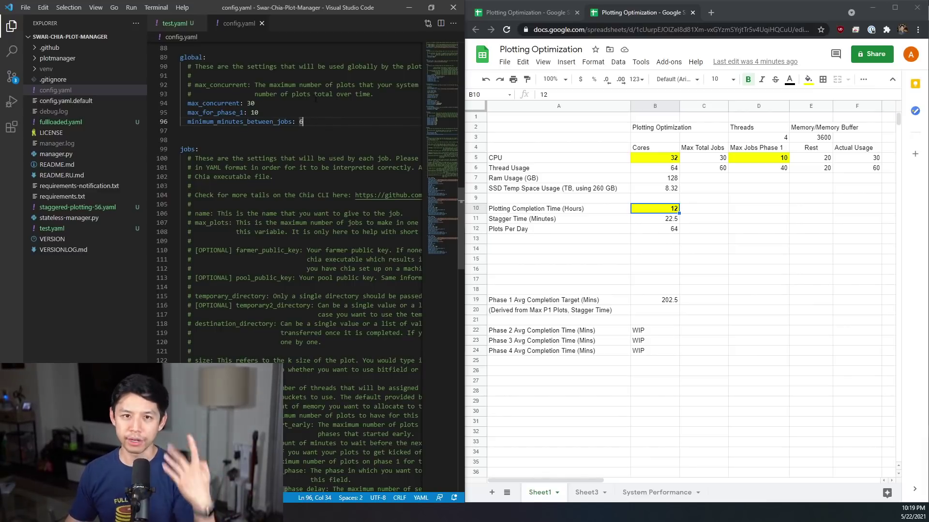
Scroll config.yaml past the jobs comments to the P4510-1 job settings
{"action": "left_click", "coordinate": [249, 188]}
{"action": "scroll", "coordinate": [249, 189], "scroll_direction": "down", "scroll_amount": 3}
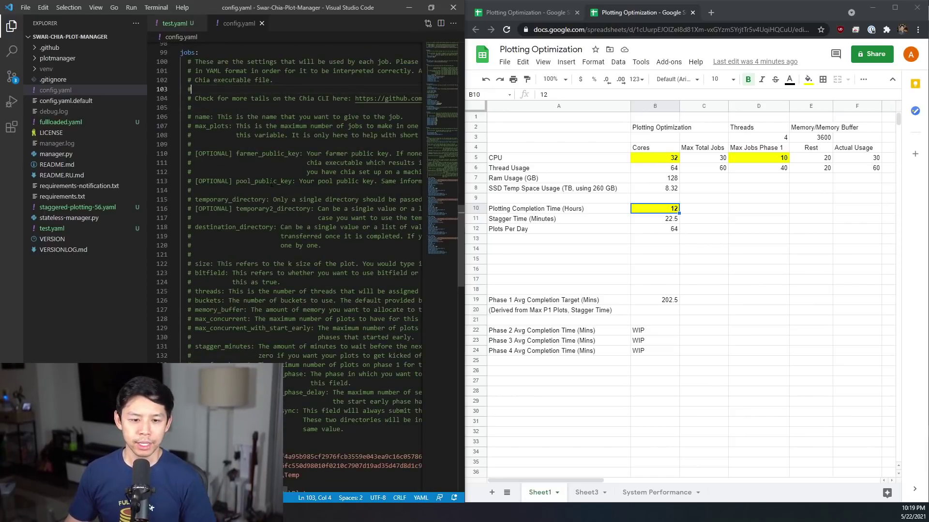
{"action": "scroll", "coordinate": [273, 183], "scroll_direction": "down", "scroll_amount": 10}
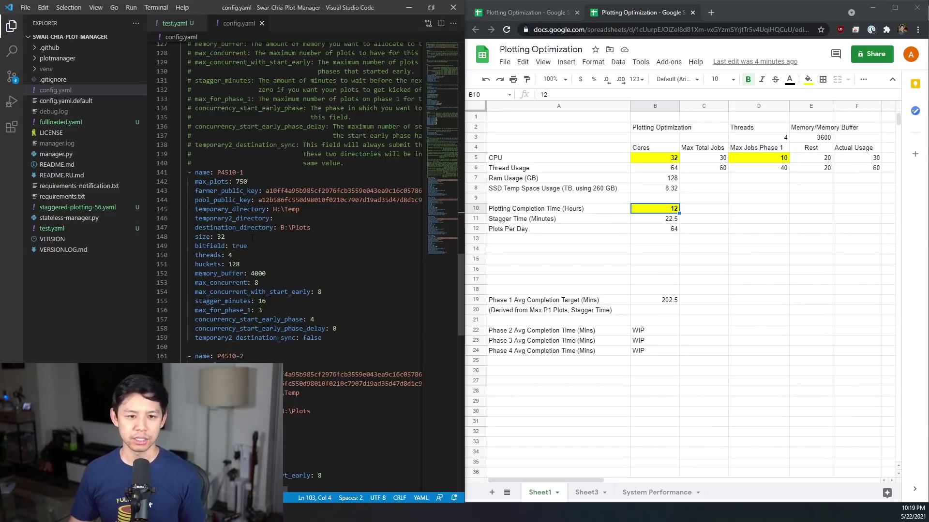
{"action": "left_click", "coordinate": [221, 172]}
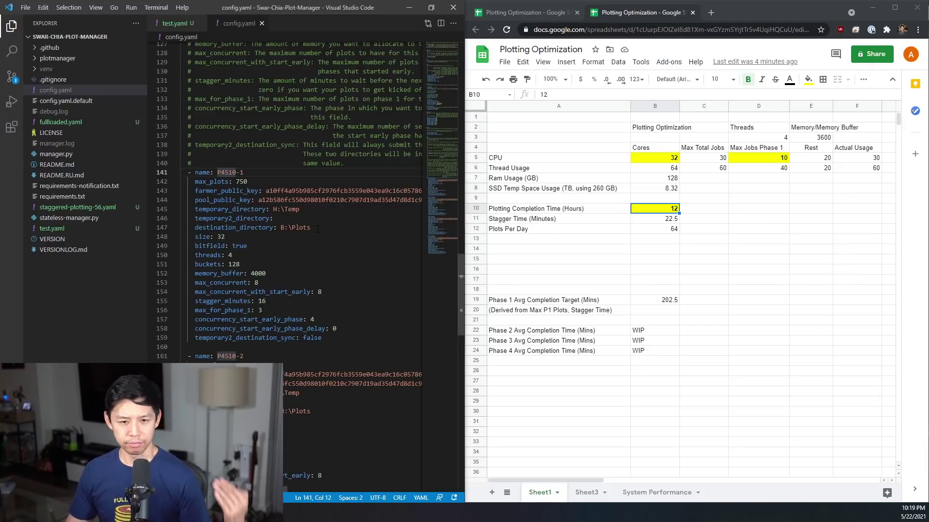
{"action": "left_click_drag", "start_coordinate": [310, 227], "coordinate": [281, 227]}
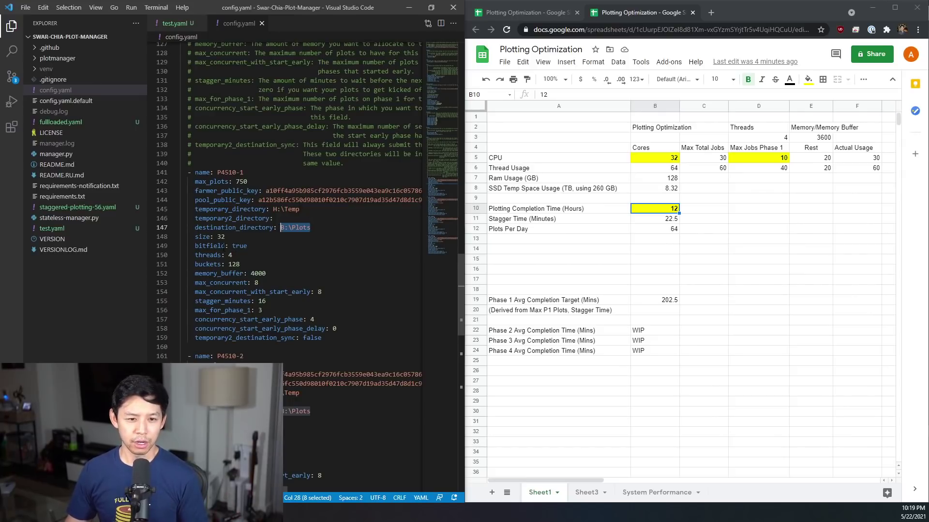
{"action": "left_click", "coordinate": [212, 255]}
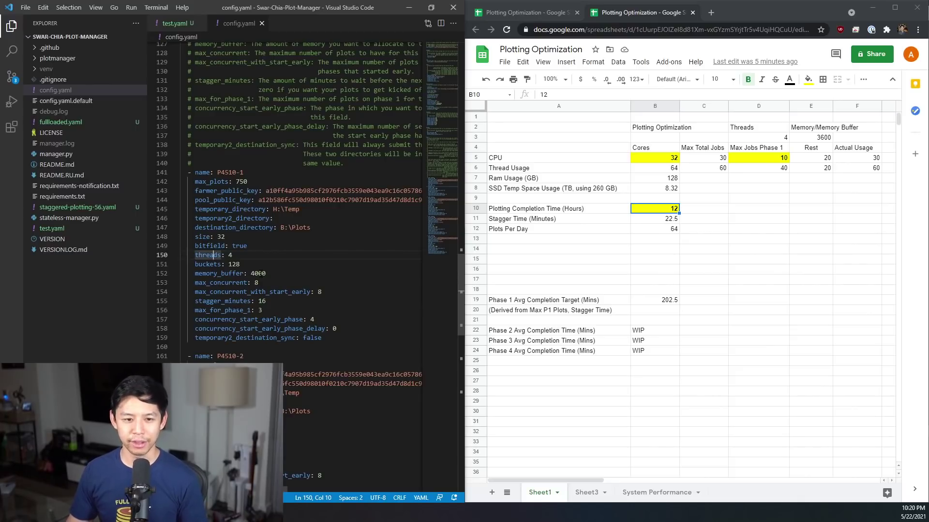
{"action": "left_click", "coordinate": [259, 283]}
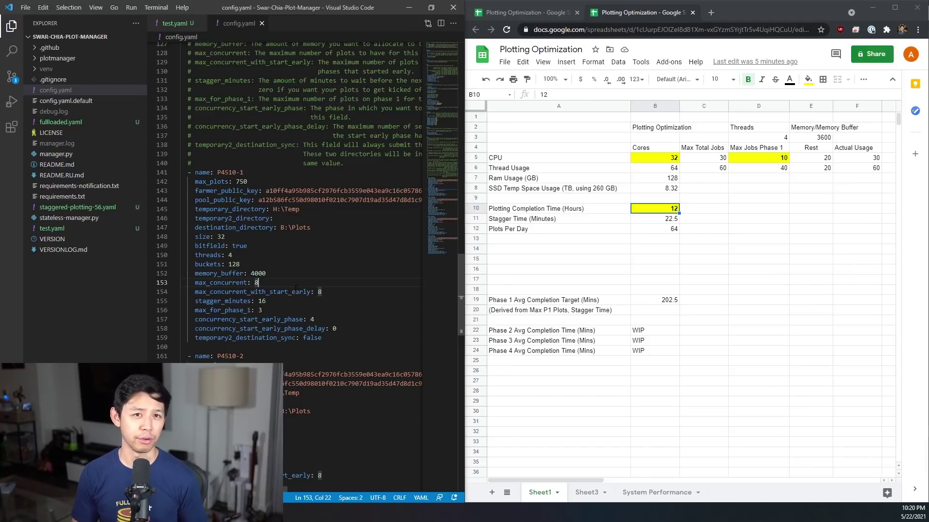
{"action": "left_click", "coordinate": [328, 291]}
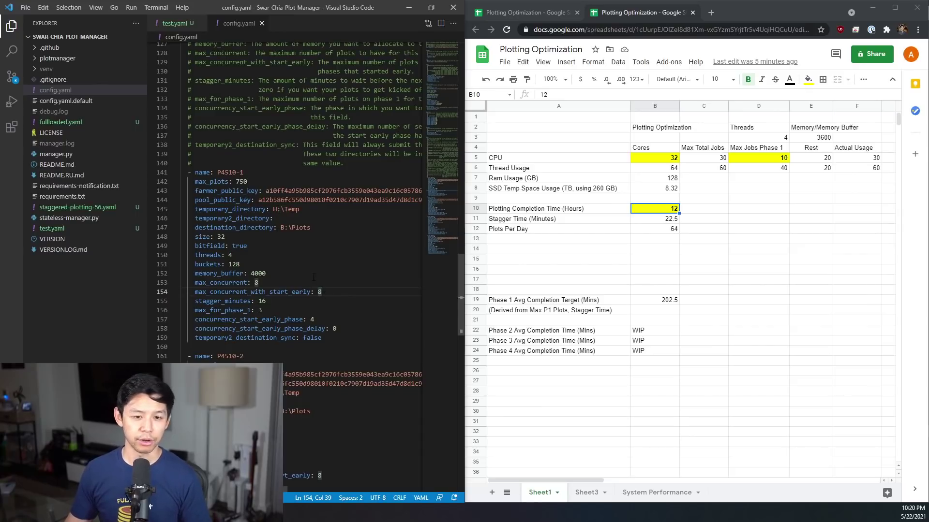
{"action": "left_click", "coordinate": [318, 126]}
{"action": "left_click", "coordinate": [349, 136]}
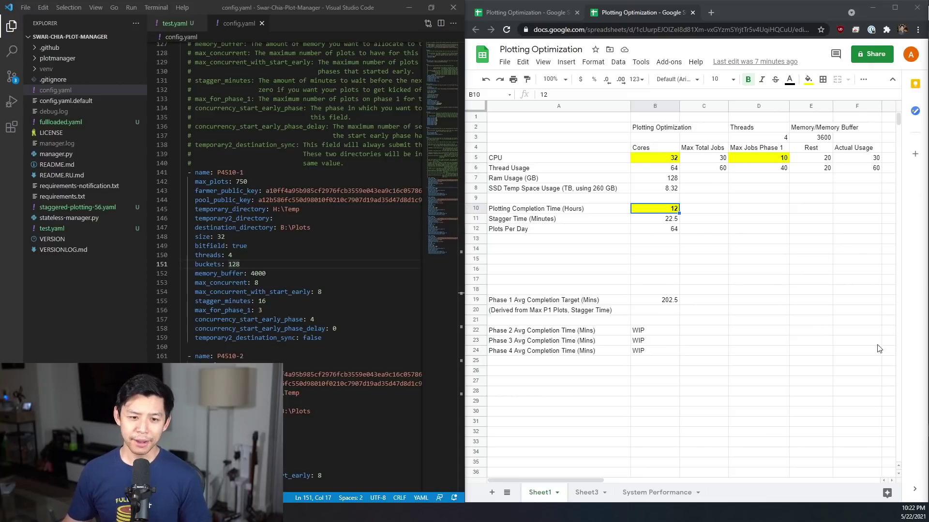
{"action": "left_click_drag", "start_coordinate": [266, 301], "coordinate": [202, 302]}
{"action": "left_click", "coordinate": [202, 301]}
{"action": "left_click", "coordinate": [283, 301]}
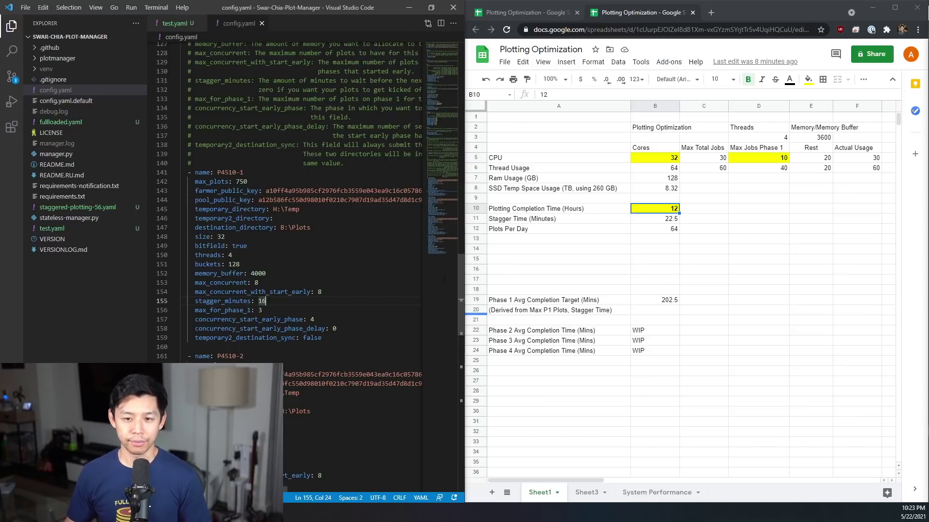
{"action": "left_click", "coordinate": [641, 220]}
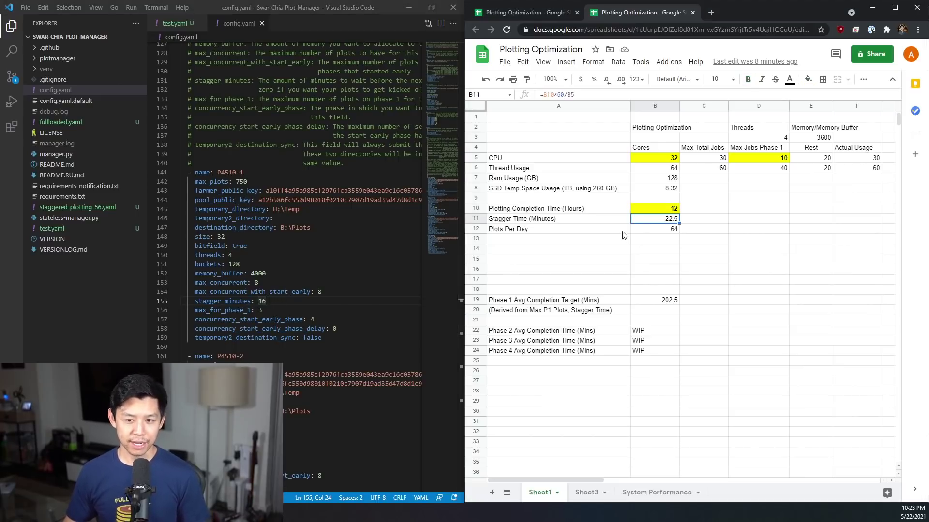
{"action": "left_click", "coordinate": [273, 274]}
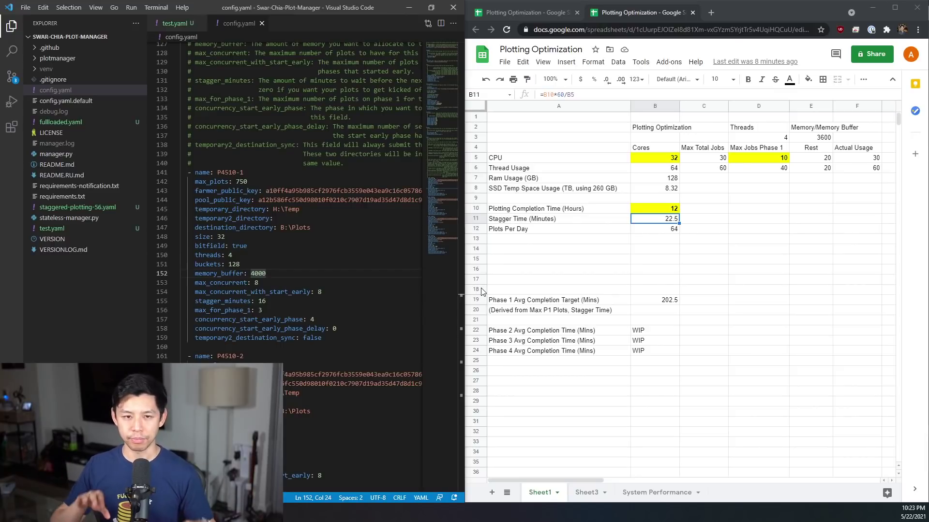
{"action": "left_click", "coordinate": [213, 319]}
{"action": "left_click", "coordinate": [263, 310]}
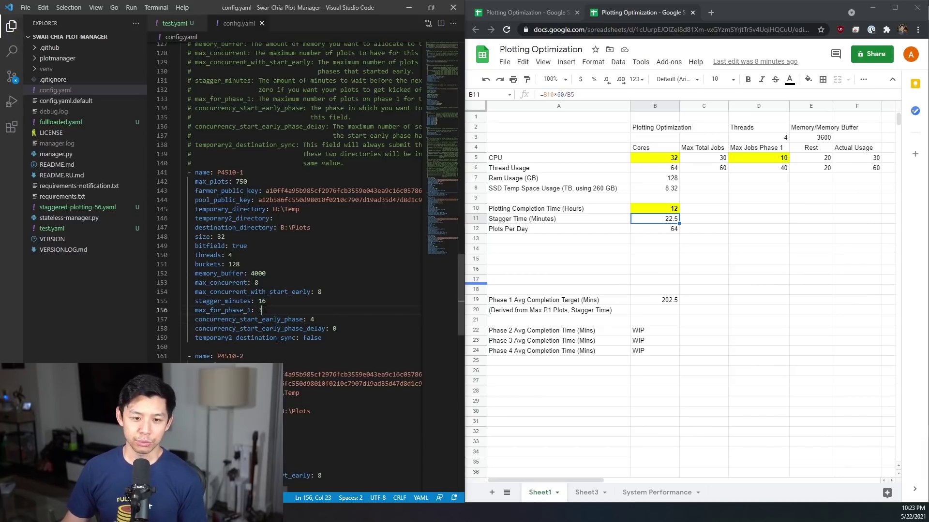
{"action": "left_click", "coordinate": [783, 230]}
{"action": "left_click", "coordinate": [771, 168]}
{"action": "left_click", "coordinate": [771, 161]}
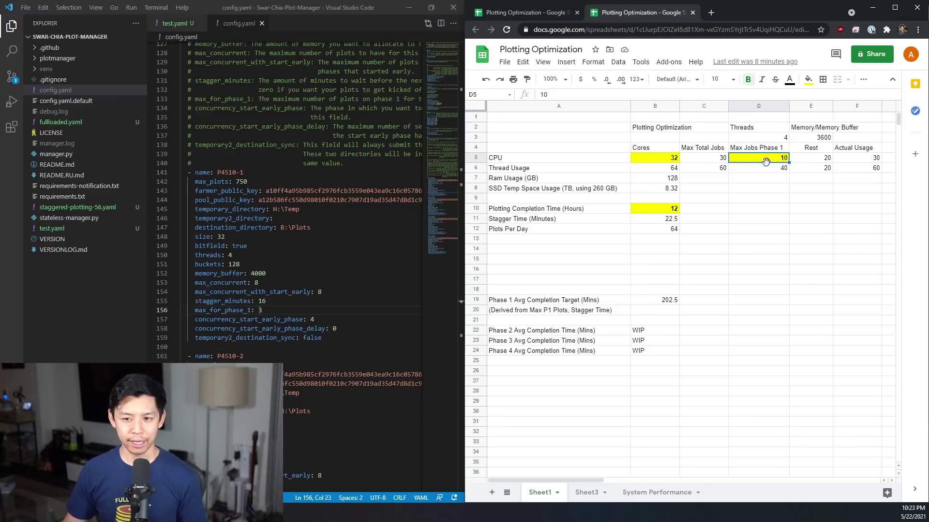
{"action": "left_click", "coordinate": [281, 310]}
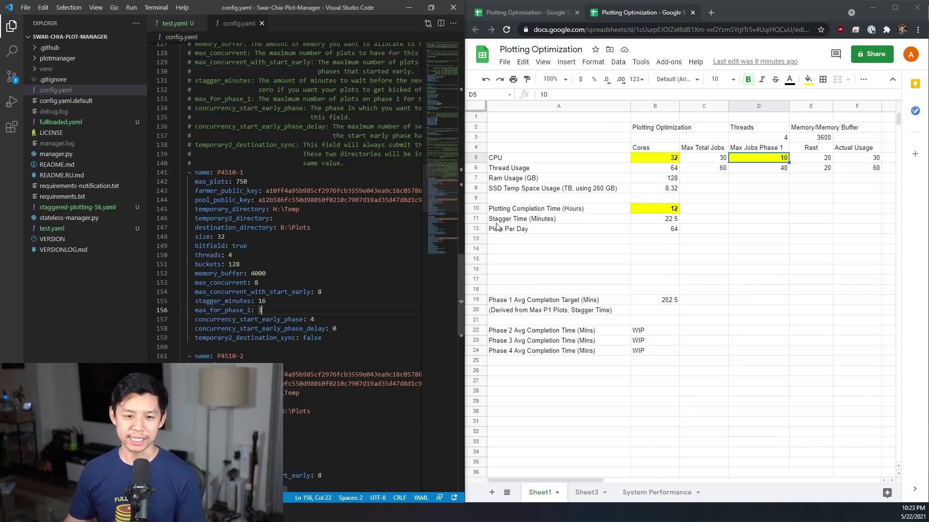
{"action": "left_click", "coordinate": [358, 283]}
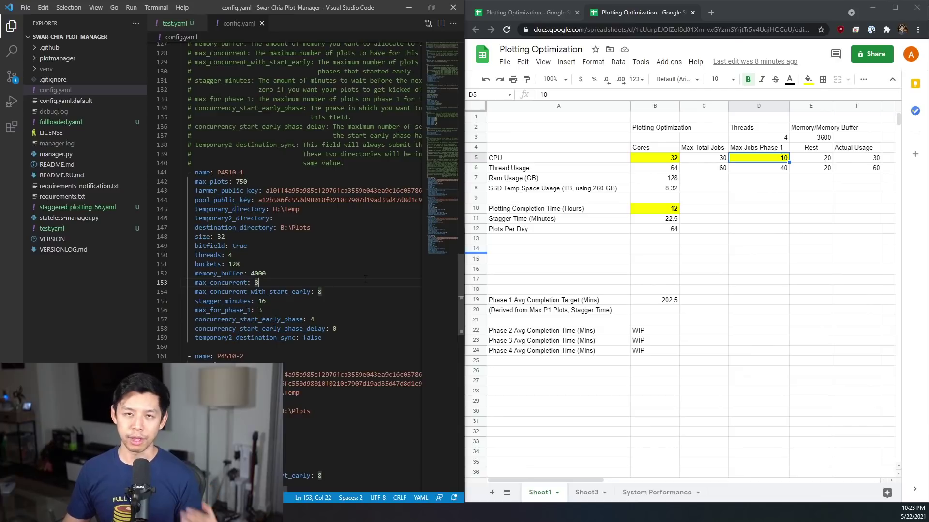
{"action": "left_click", "coordinate": [327, 234]}
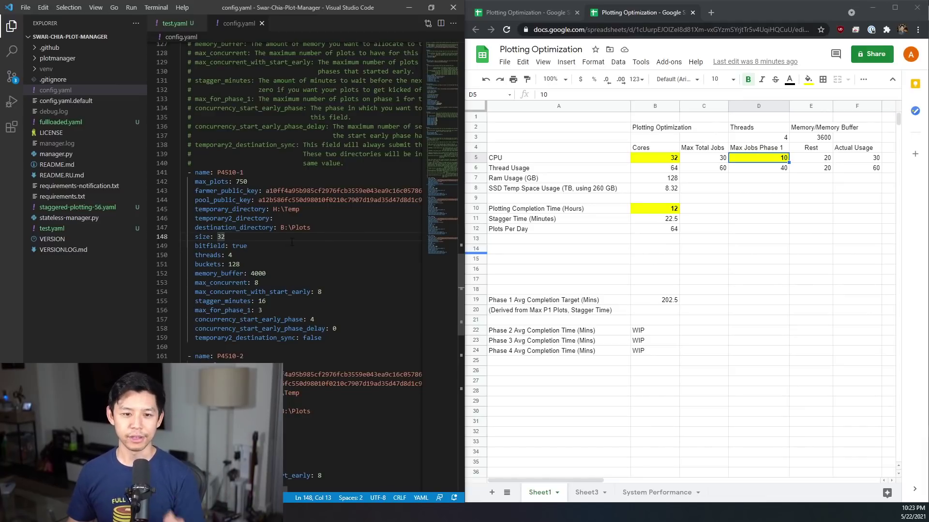
{"action": "left_click", "coordinate": [278, 311]}
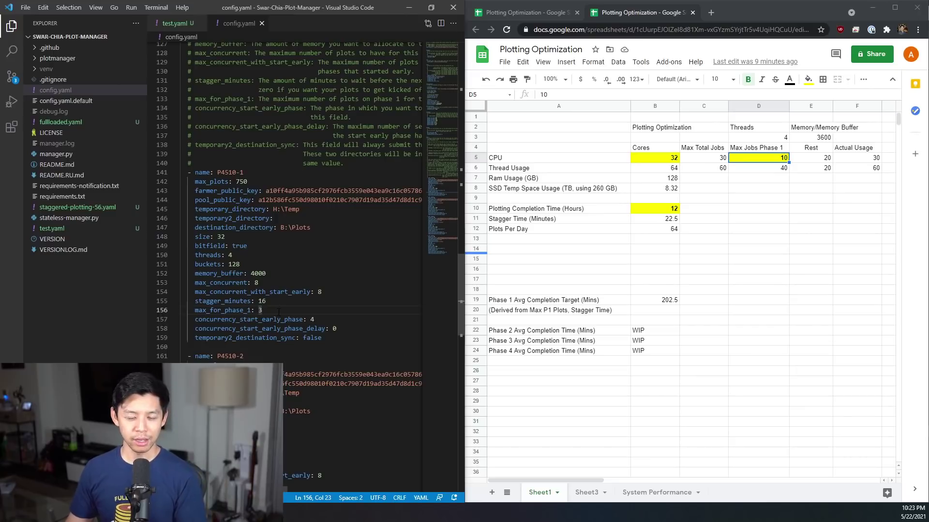
{"action": "scroll", "coordinate": [279, 312], "scroll_direction": "down", "scroll_amount": 4}
{"action": "left_click", "coordinate": [298, 373]}
{"action": "scroll", "coordinate": [298, 358], "scroll_direction": "down", "scroll_amount": 5}
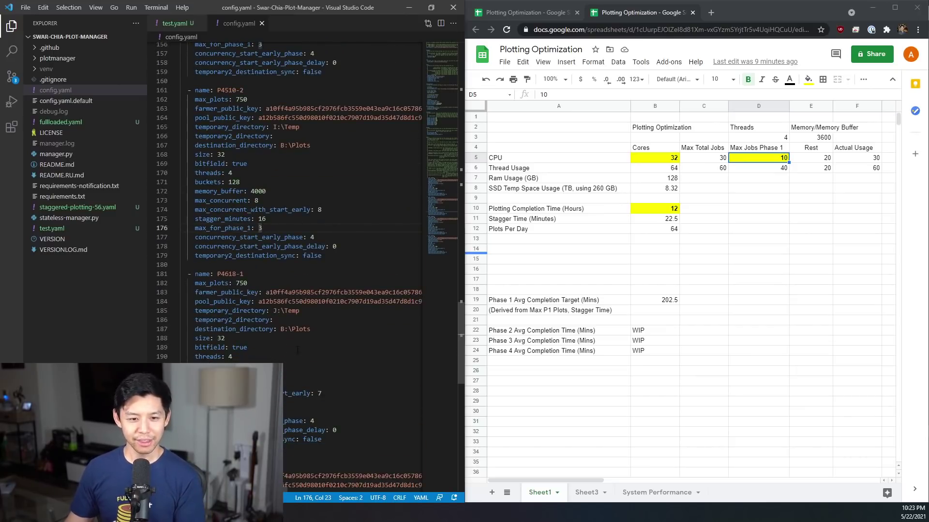
{"action": "scroll", "coordinate": [287, 446], "scroll_direction": "down", "scroll_amount": 4}
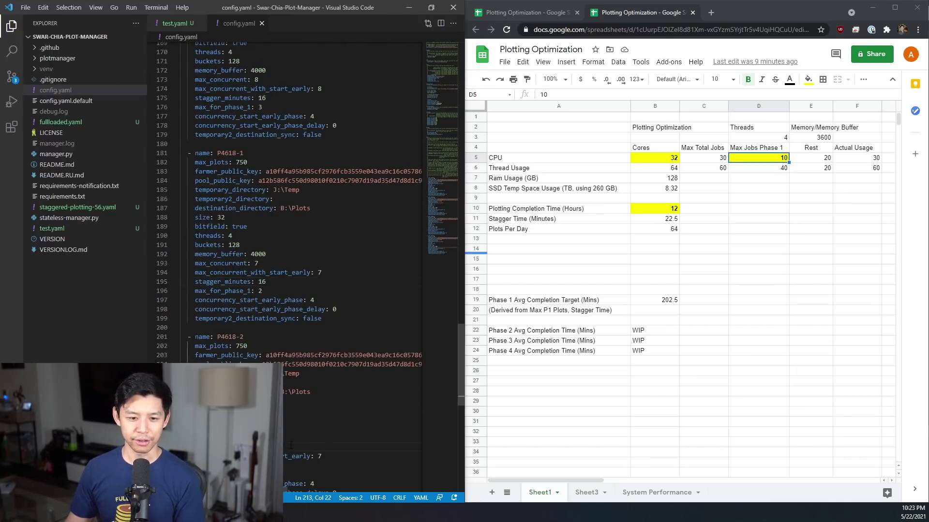
{"action": "left_click", "coordinate": [286, 446]}
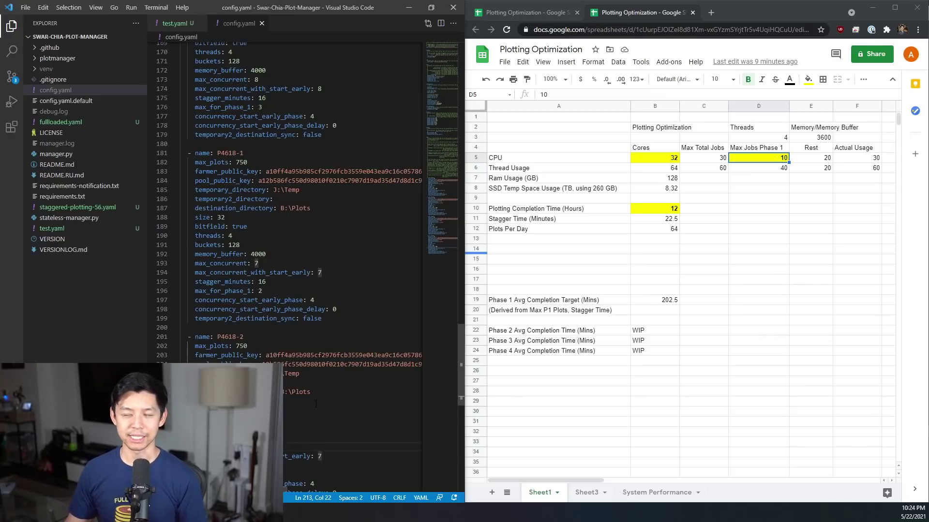
{"action": "scroll", "coordinate": [313, 401], "scroll_direction": "up", "scroll_amount": 10}
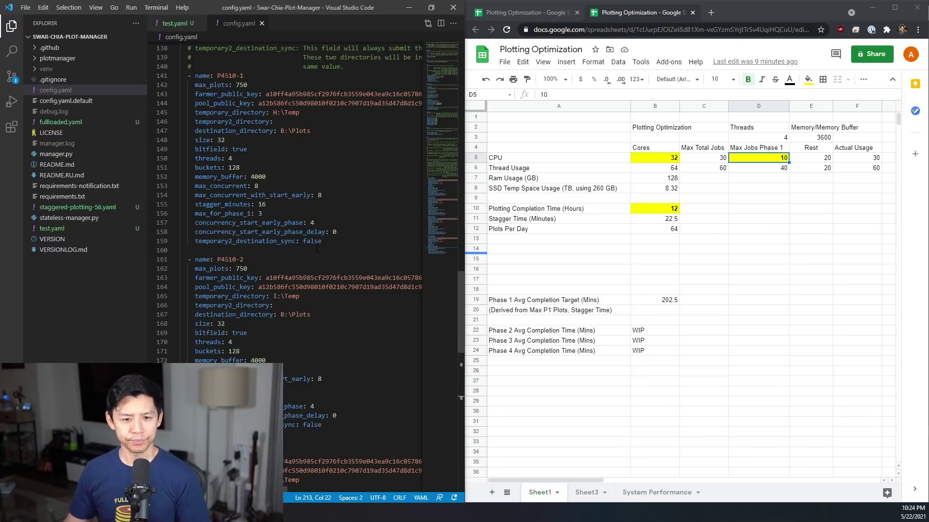
{"action": "scroll", "coordinate": [317, 250], "scroll_direction": "up", "scroll_amount": 3}
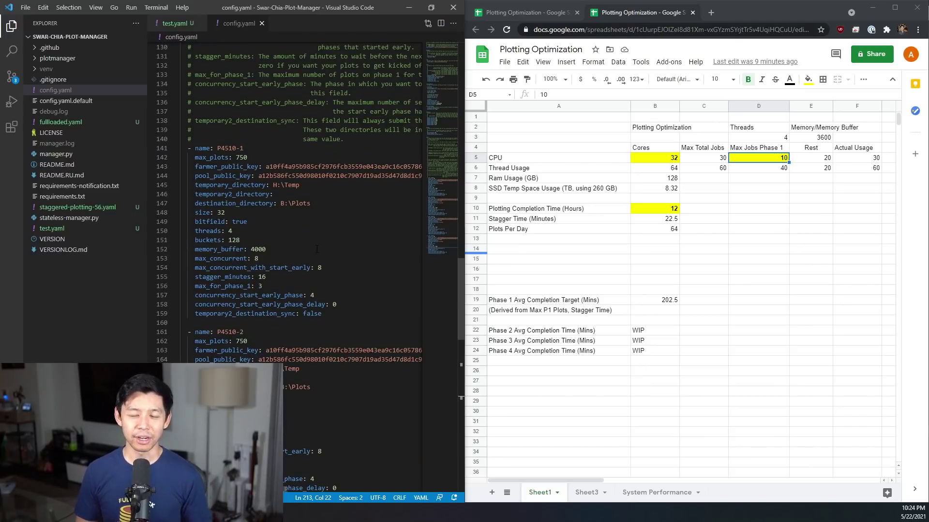